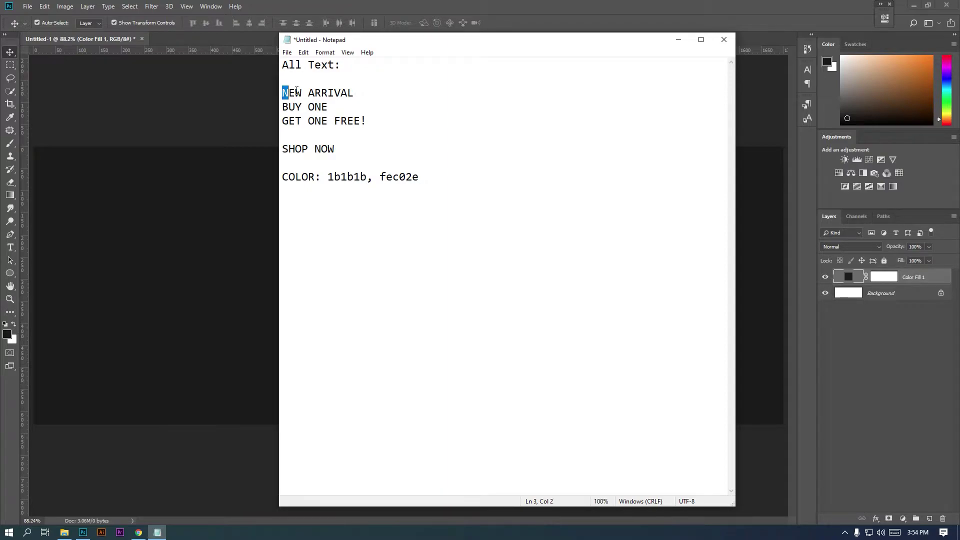
- Cut "NEW ARRIVAL" from the Notepad copy and add it in Photoshop as a text layer near the banner's left side
right_click(352, 95)
click(372, 119)
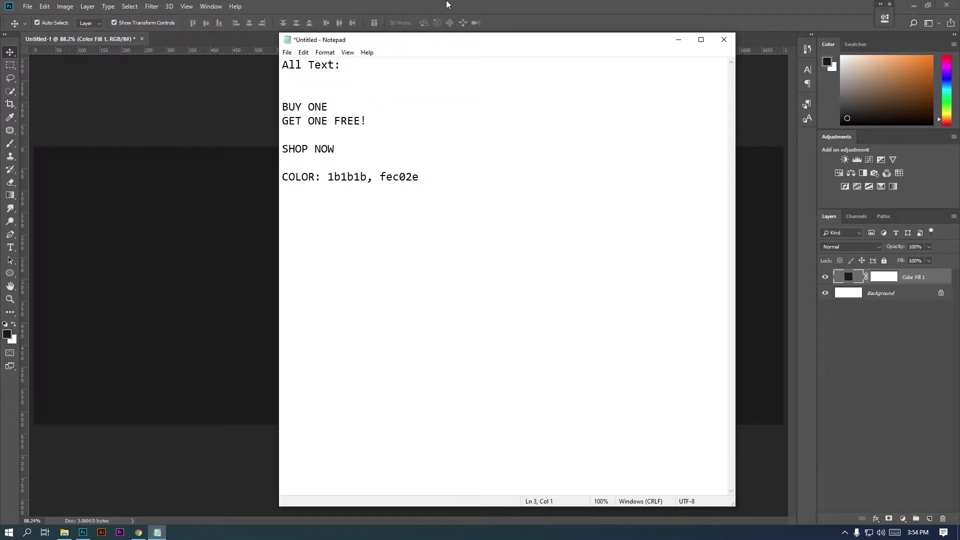
click(880, 476)
click(931, 518)
click(9, 247)
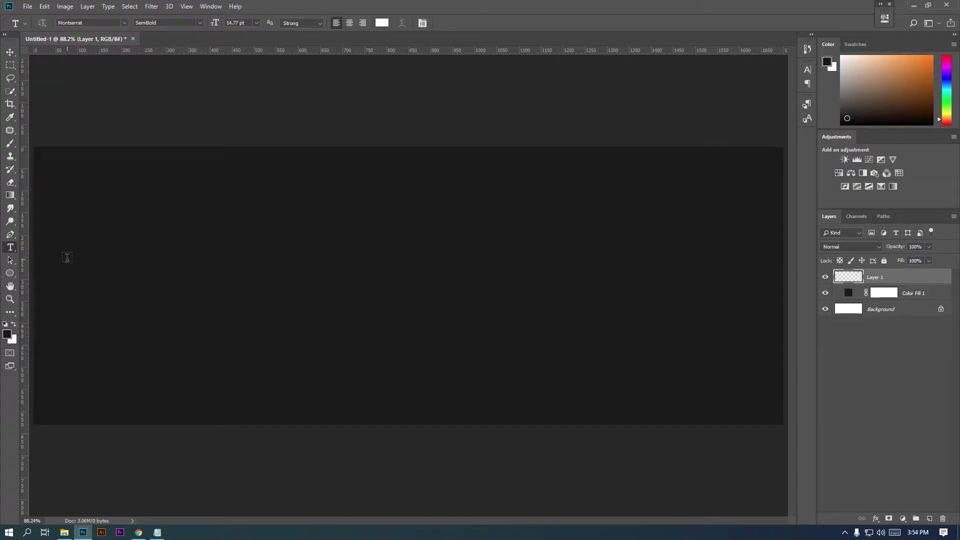
click(77, 247)
text(NEW ARRIVAL)
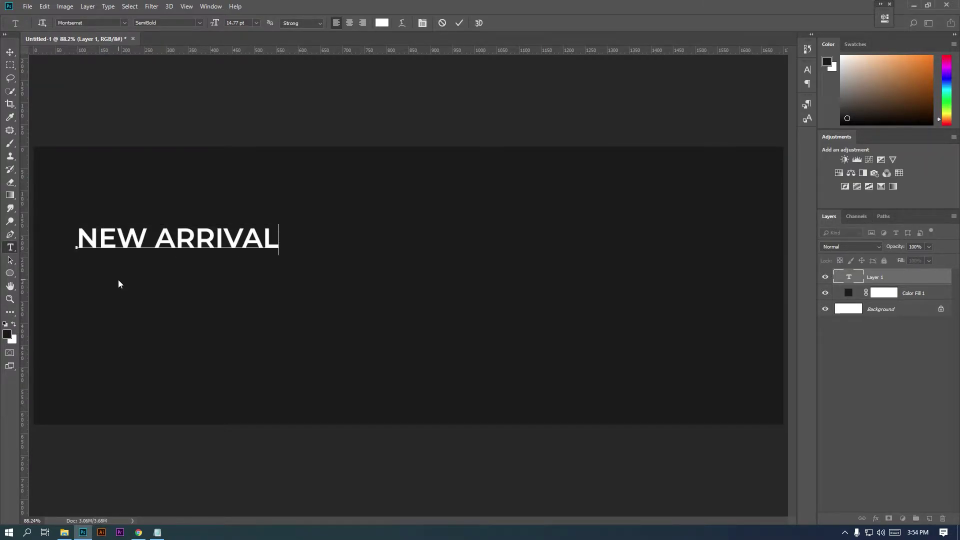
click(9, 53)
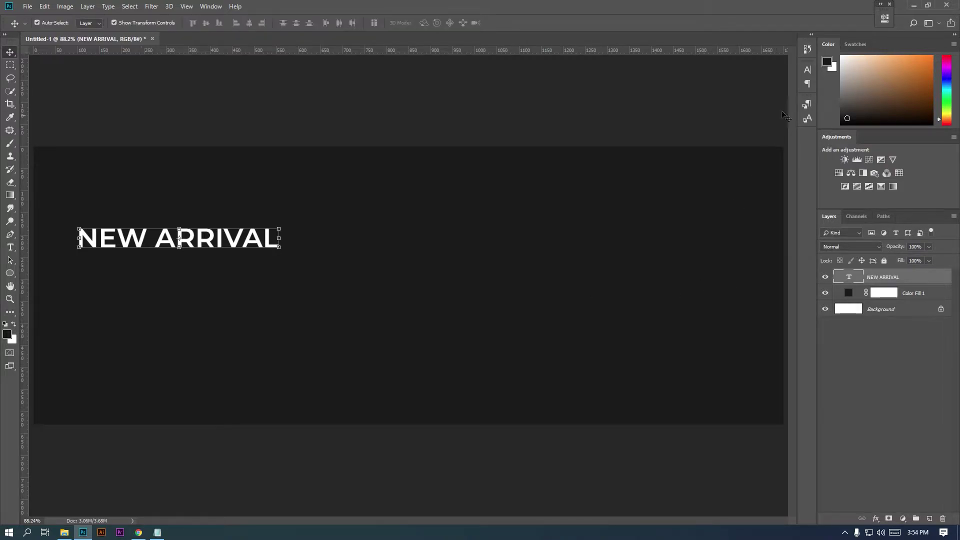
- Set the "NEW ARRIVAL" text size to 15 pt, then reposition it and place a duplicate directly below it
click(807, 71)
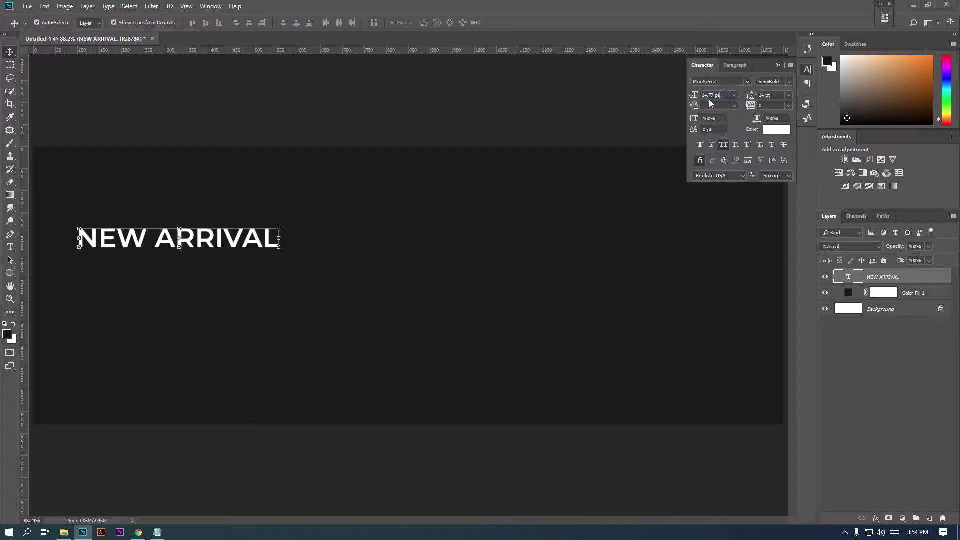
key(Up)
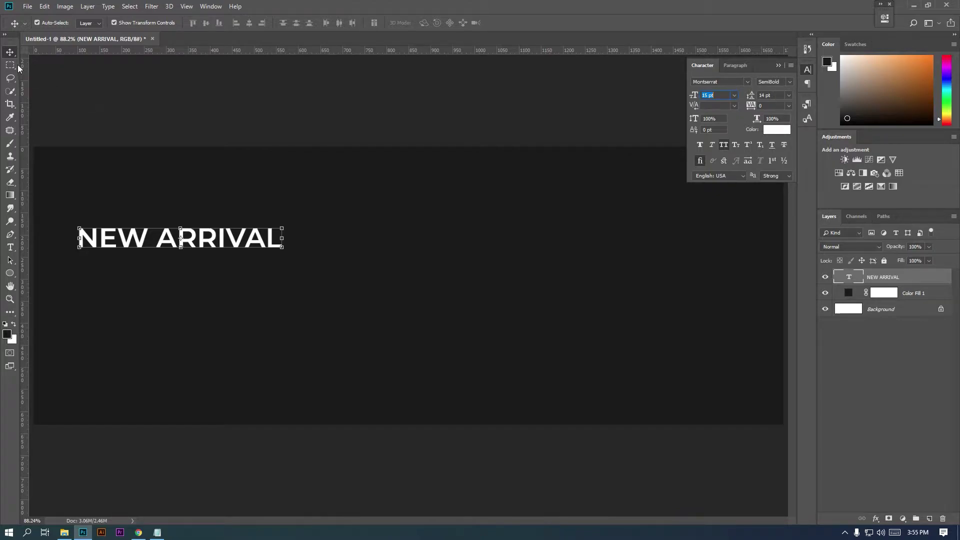
drag(255, 238, 221, 284)
key(ctrl+z)
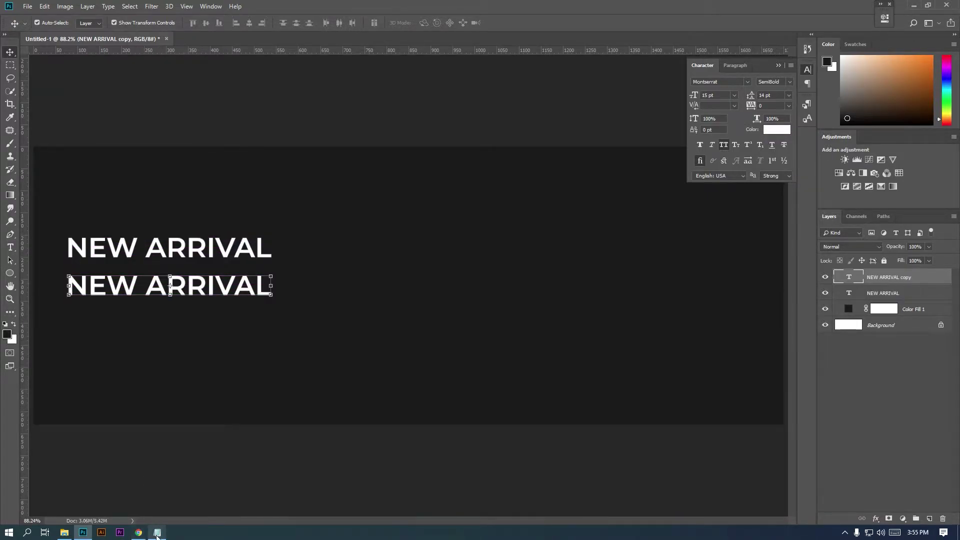
- Cut "BUY ONE" from the Notepad copy and use it to replace the text of the duplicated line in Photoshop
click(157, 533)
drag(281, 109, 328, 108)
right_click(328, 108)
click(345, 129)
click(791, 311)
double_click(843, 280)
key(ctrl+v)
key(ctrl+Return)
click(7, 54)
- Duplicate the "BUY ONE" line just below itself and replace the copy's text with "GET ONE FREE!" cut from Notepad
drag(172, 296, 167, 321)
click(163, 533)
drag(283, 121, 405, 120)
key(ctrl+x)
click(380, 3)
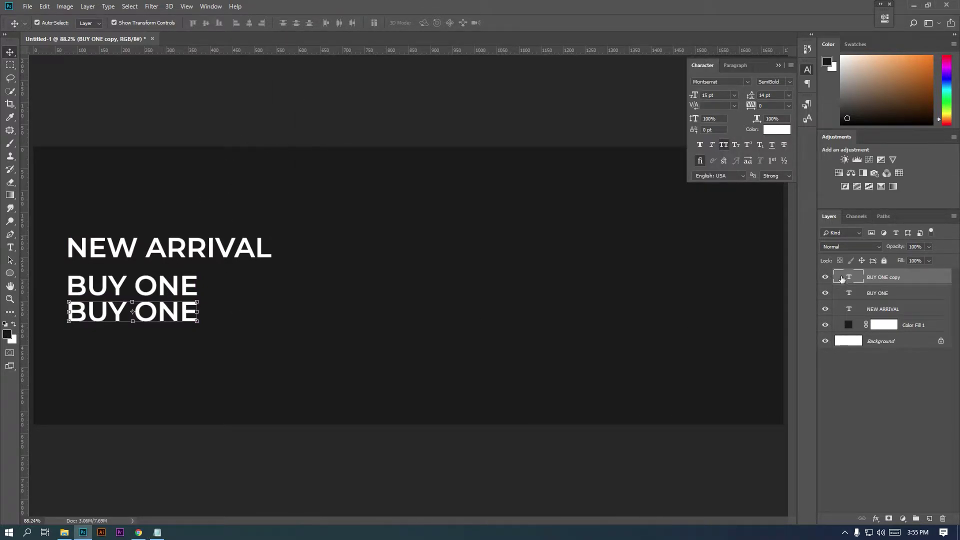
double_click(842, 278)
key(ctrl+v)
key(ctrl+Return)
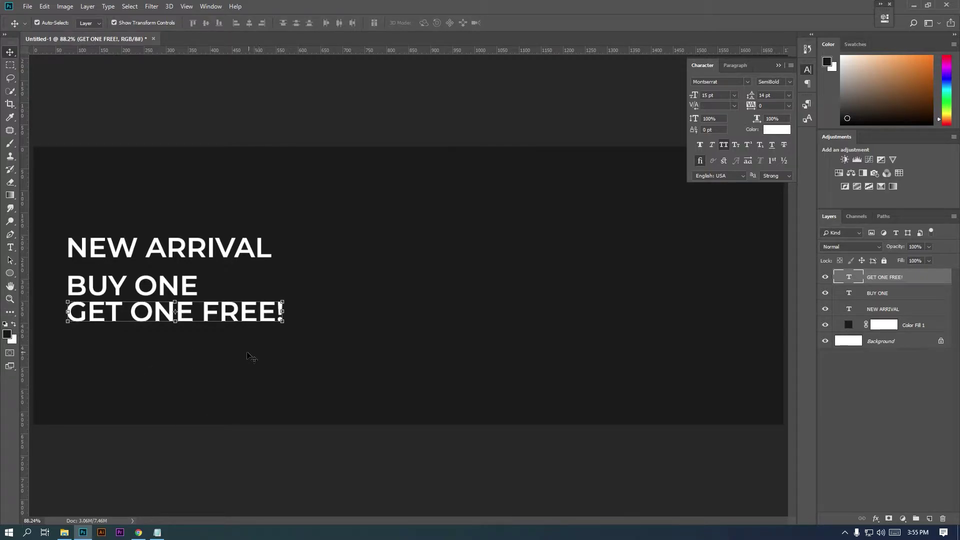
- Draw a thin white rectangle about 164 × 5 px as a divider line between "NEW ARRIVAL" and "BUY ONE"
click(12, 274)
click(55, 273)
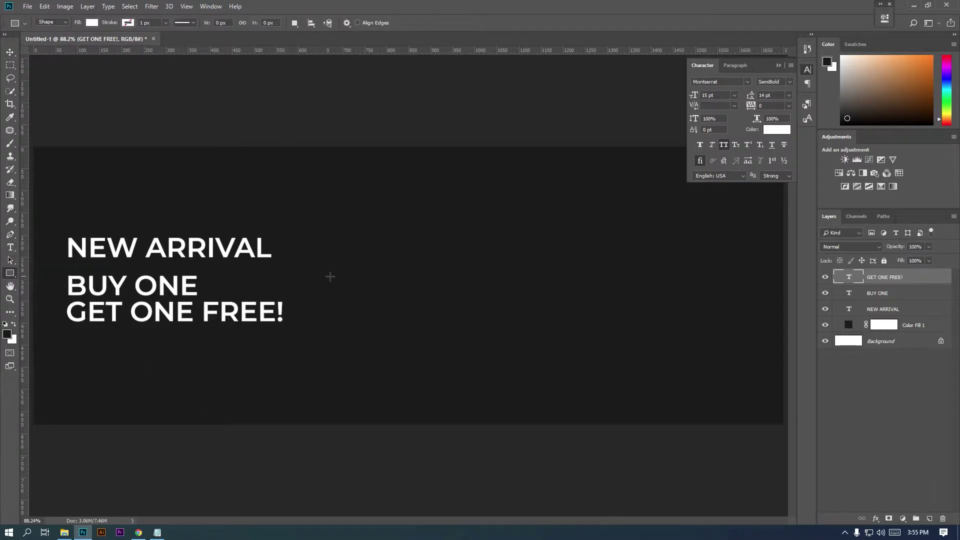
scroll(61, 272, up, 1)
drag(61, 272, 144, 272)
scroll(145, 263, up, 1)
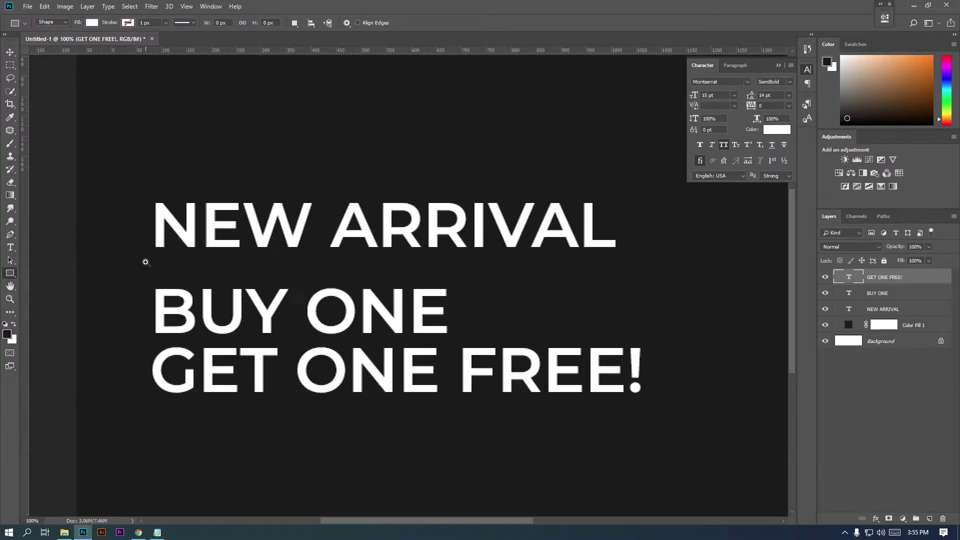
drag(156, 262, 319, 269)
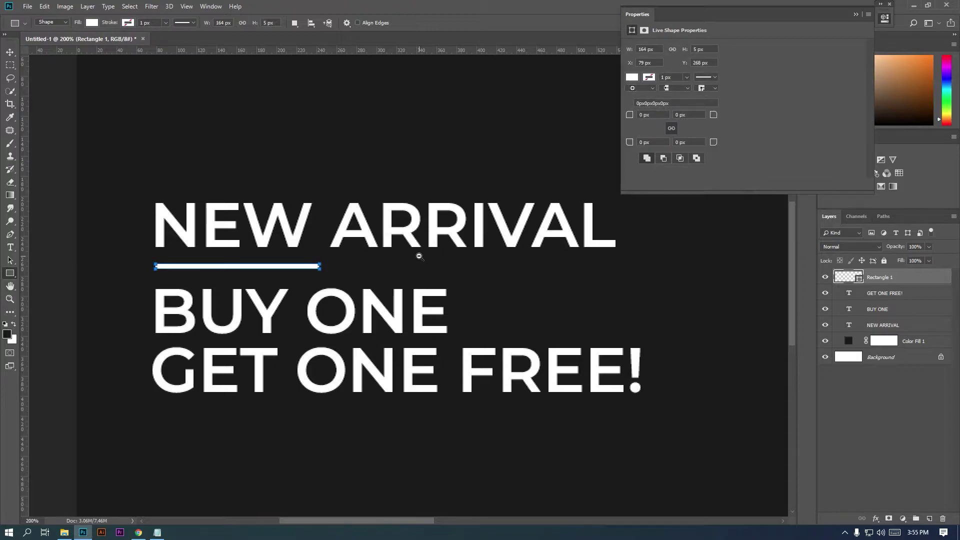
alt+click(419, 257)
alt+click(419, 256)
drag(469, 263, 394, 257)
click(10, 65)
drag(284, 185, 230, 177)
key(ctrl+0)
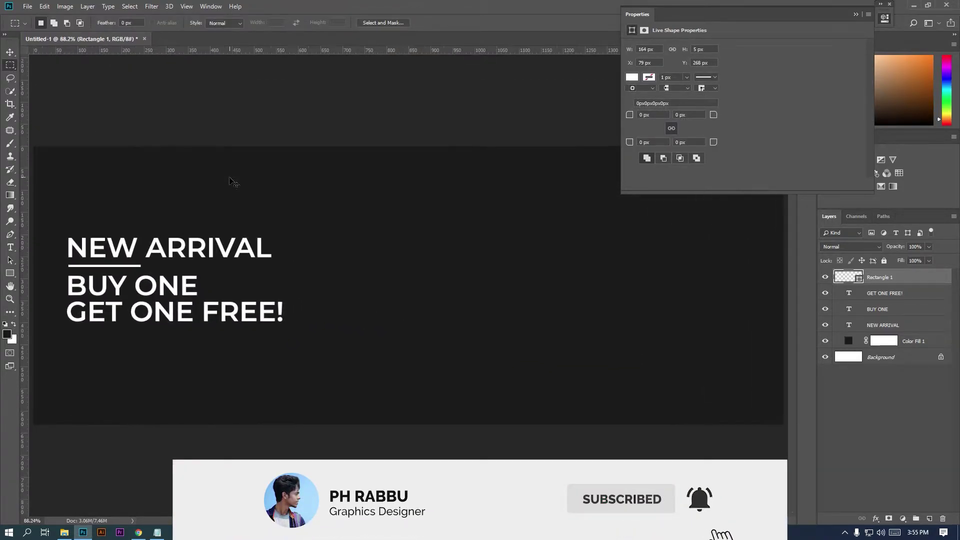
click(856, 15)
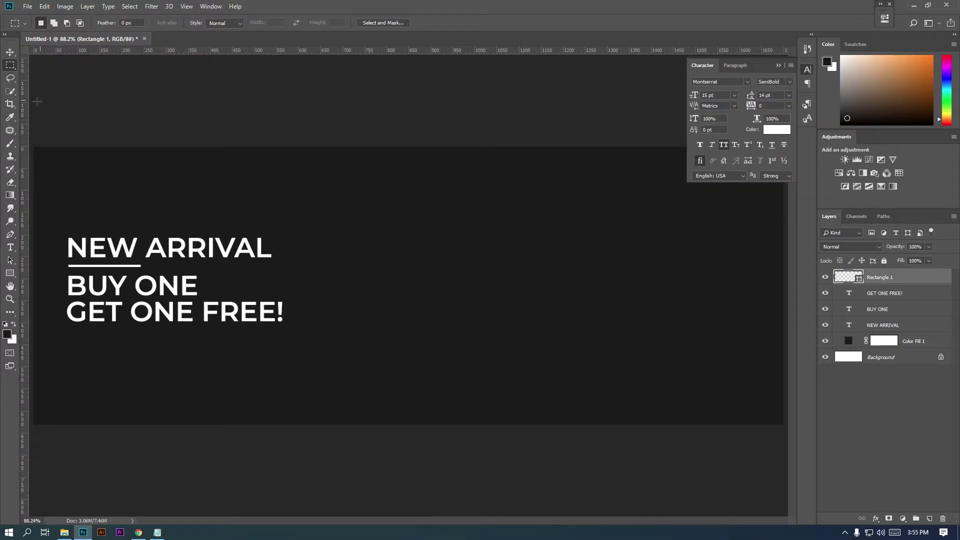
- Group the three text layers with the divider line as "Main Text" and give the group a red colour label
click(10, 273)
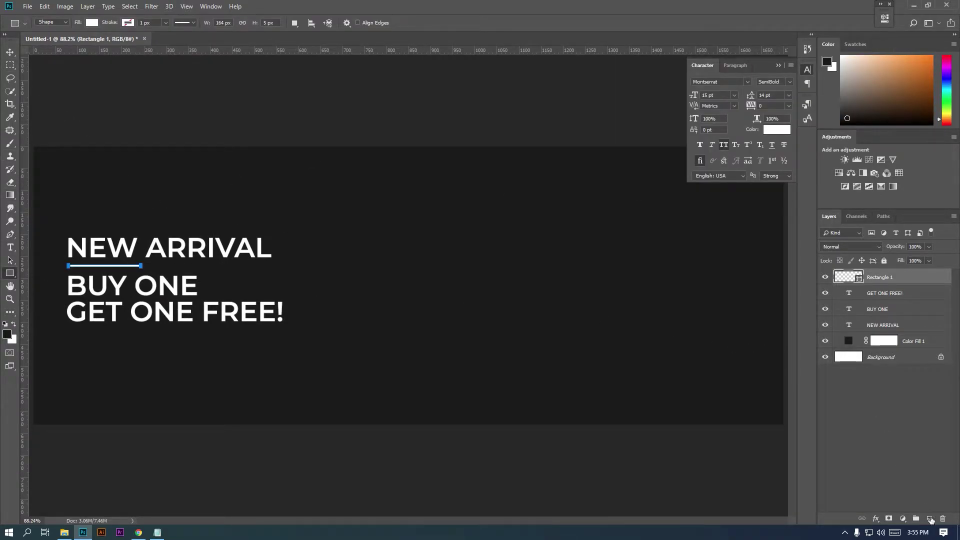
shift+click(888, 328)
click(916, 519)
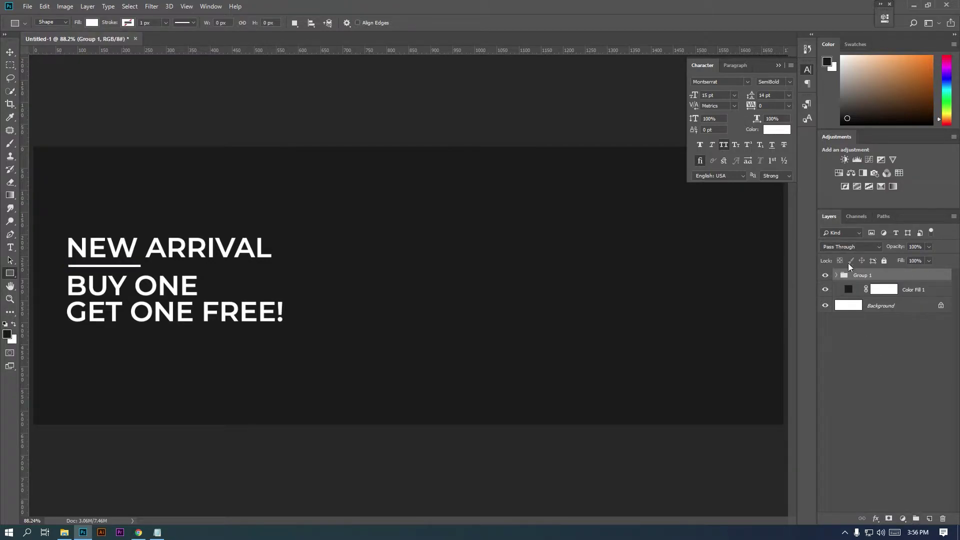
double_click(869, 275)
text(Main Text)
key(Return)
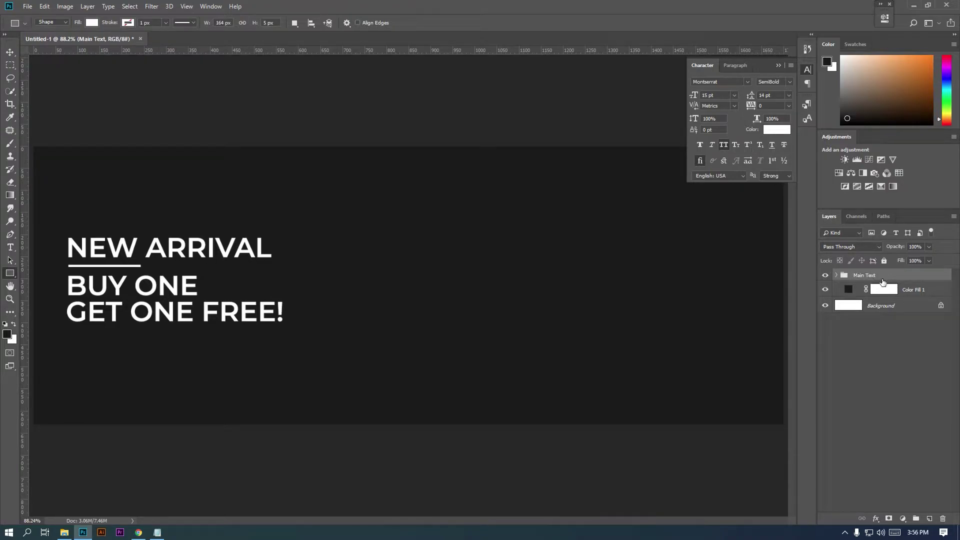
right_click(881, 276)
click(822, 473)
- Put the Color Fill 1 layer into a group of its own below Main Text
click(925, 296)
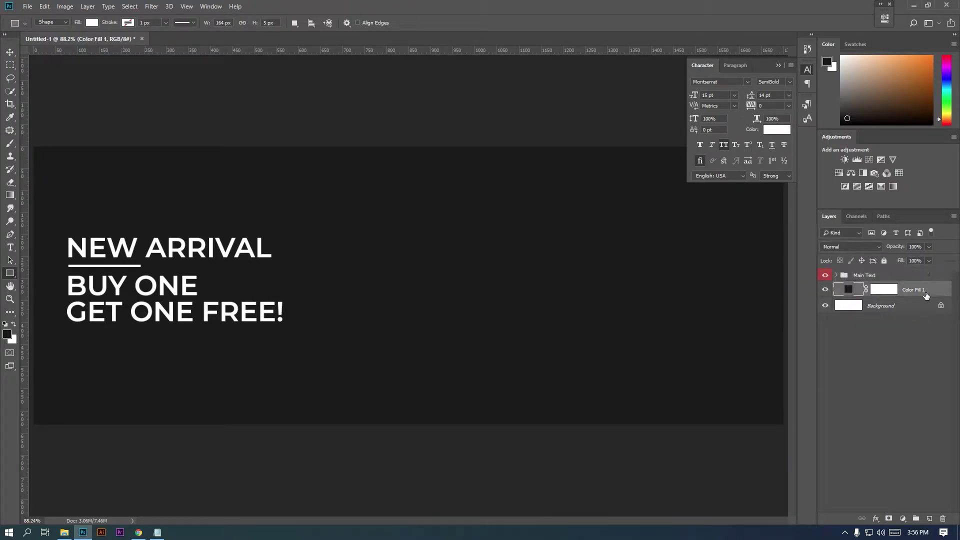
click(930, 520)
key(ctrl+z)
key(ctrl+g)
click(907, 302)
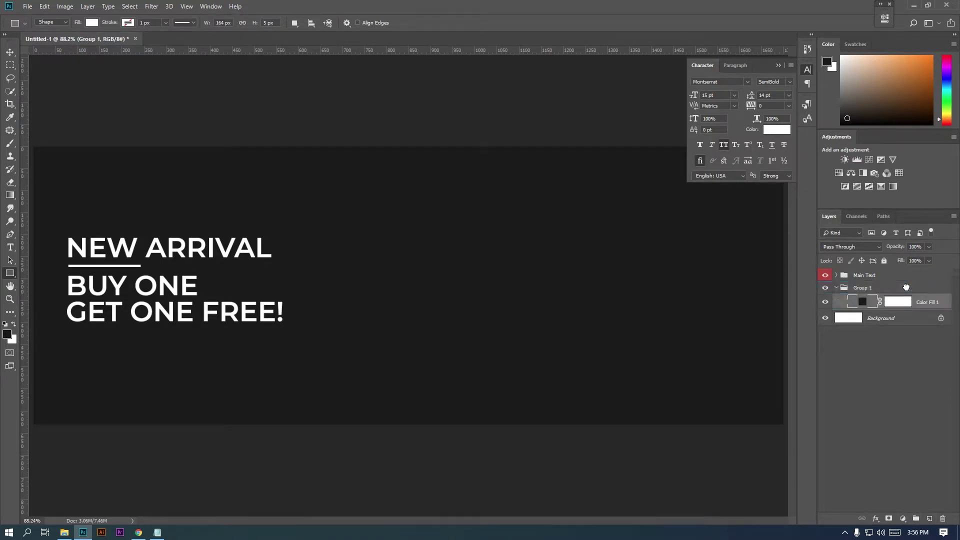
- Unlock the white Background layer and delete it
click(886, 319)
alt+double_click(890, 321)
right_click(890, 321)
click(911, 323)
right_click(912, 322)
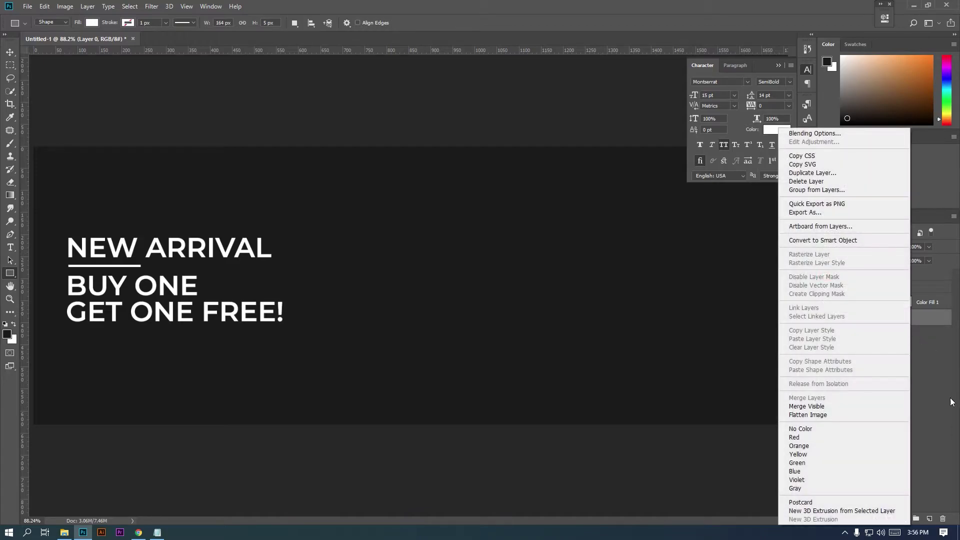
click(945, 521)
click(943, 519)
click(440, 198)
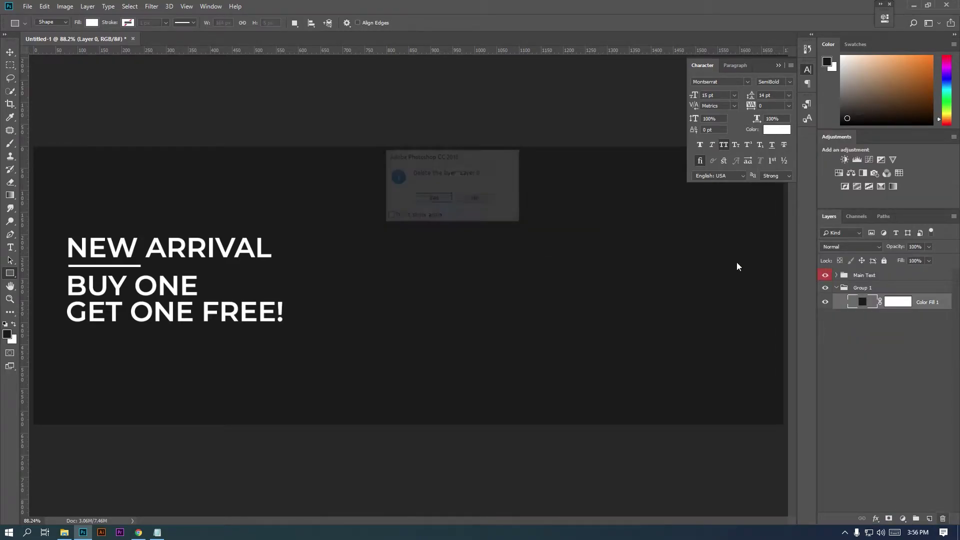
- Collapse the group that holds the colour fill and rename it "BG"
click(837, 288)
double_click(861, 288)
text(BG)
key(Return)
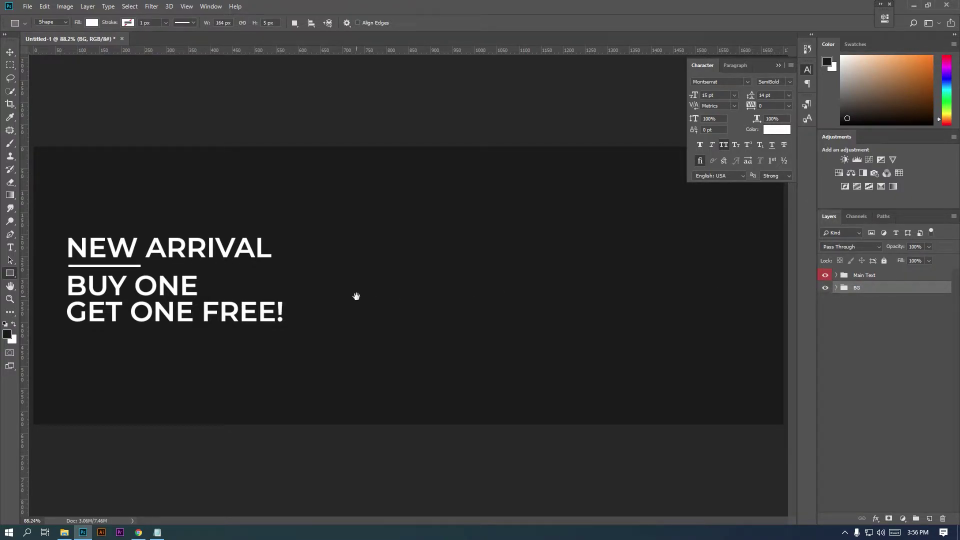
- Draw a white button rectangle about 175 × 48 px on a new layer above Main Text, below the "GET ONE FREE!" line
click(876, 275)
click(930, 519)
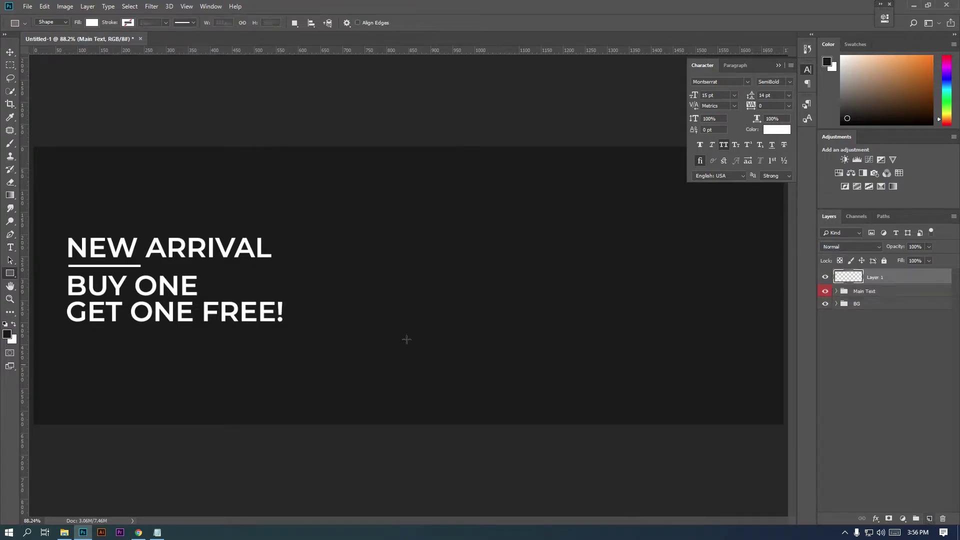
right_click(67, 364)
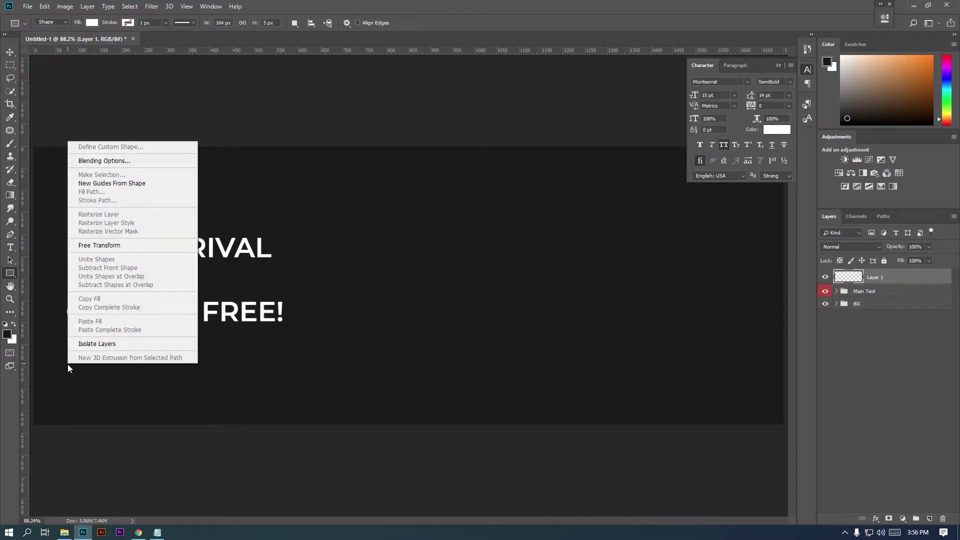
click(255, 3)
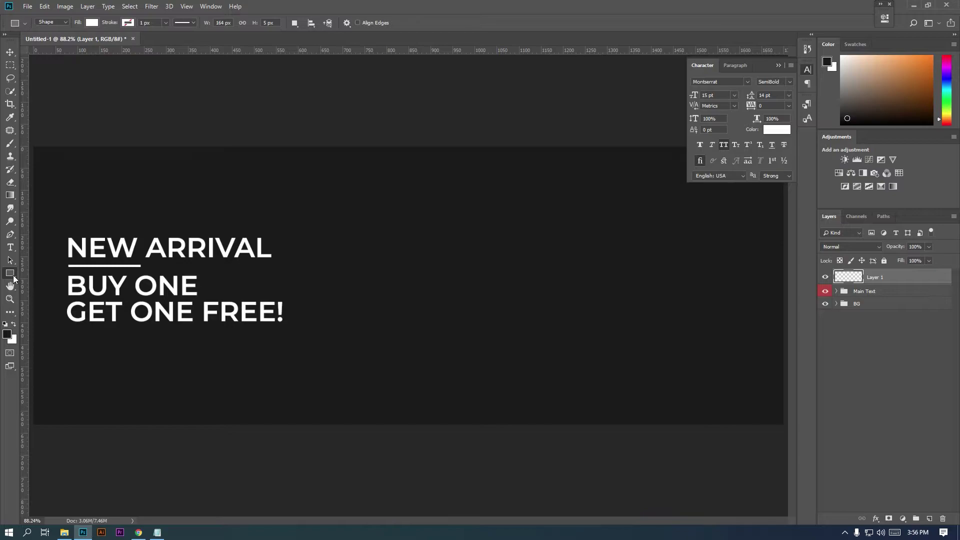
drag(67, 369, 144, 382)
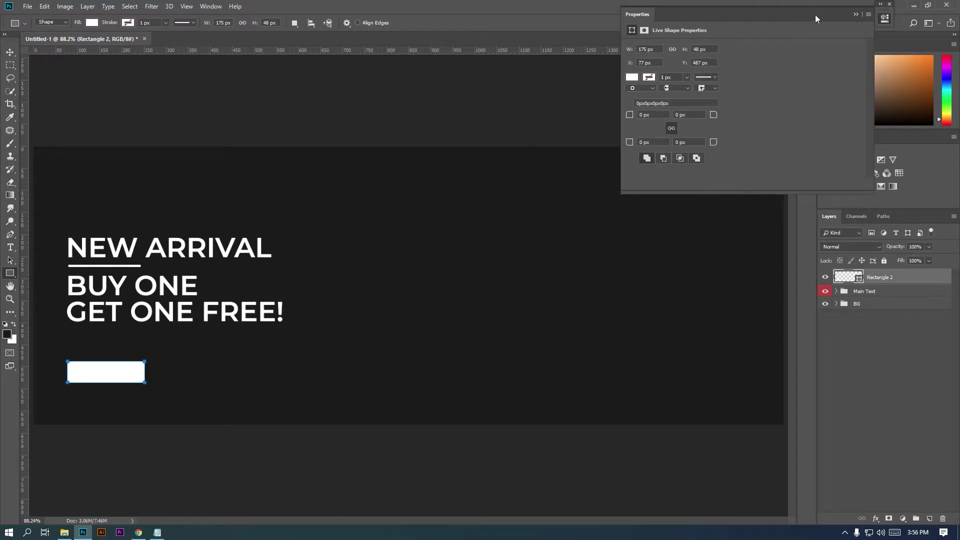
click(855, 15)
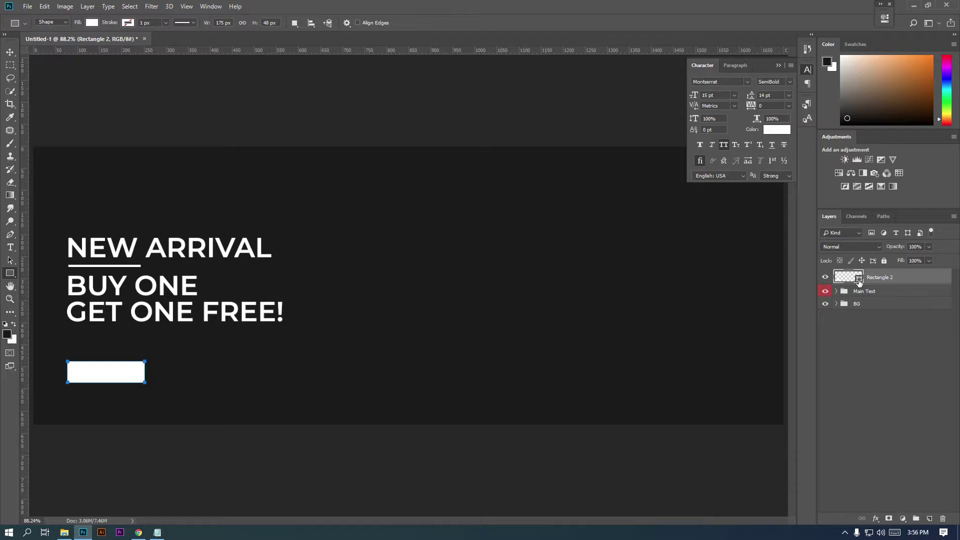
- Fill the button rectangle with the yellow fec02e copied from the Notepad colour list
double_click(860, 283)
click(157, 533)
drag(380, 177, 415, 176)
right_click(421, 182)
click(440, 197)
click(878, 339)
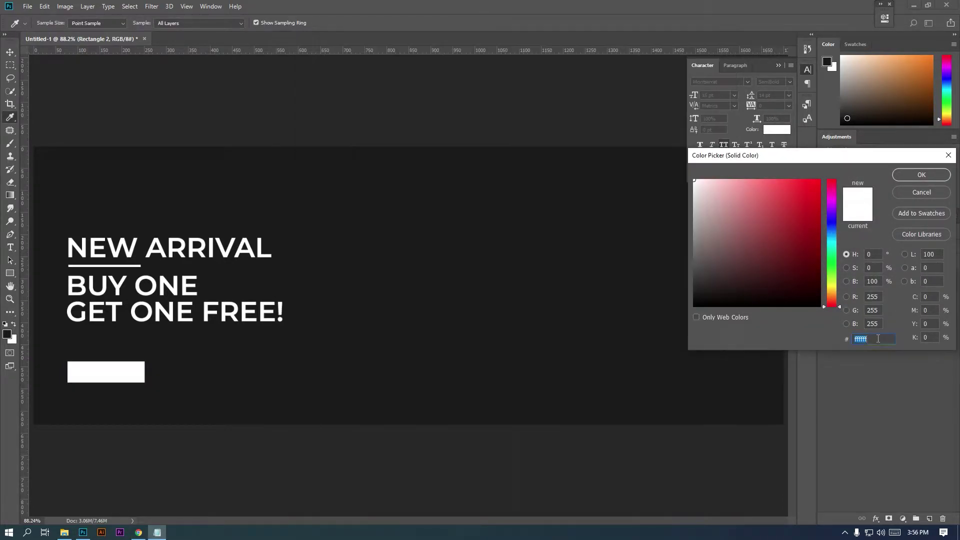
key(ctrl+v)
click(922, 174)
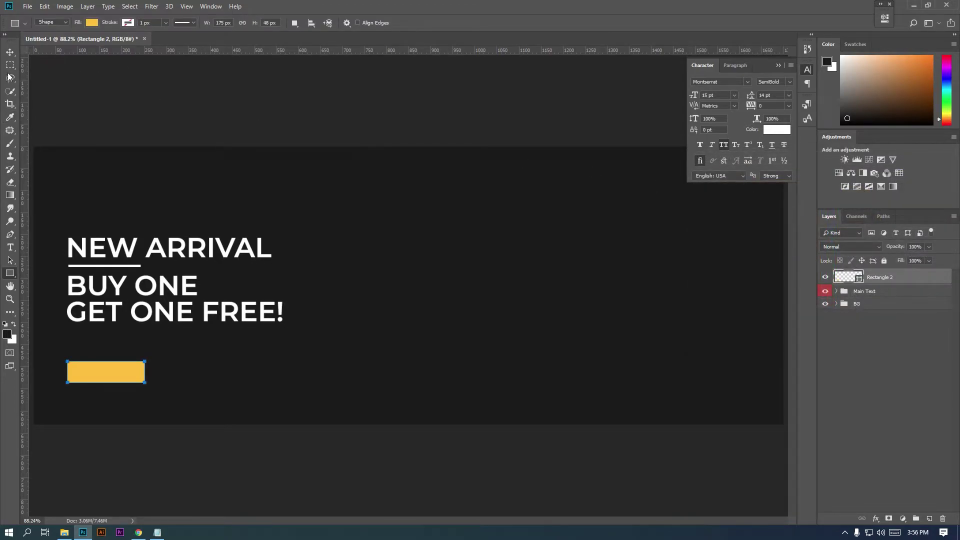
- Add a "SHOP NOW" text layer beside the yellow button
key(t)
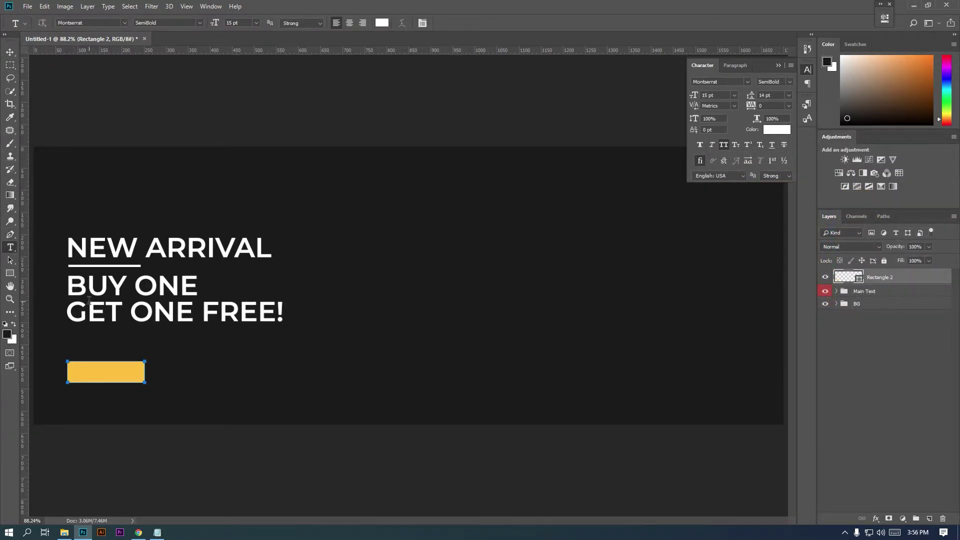
click(190, 369)
text(S)
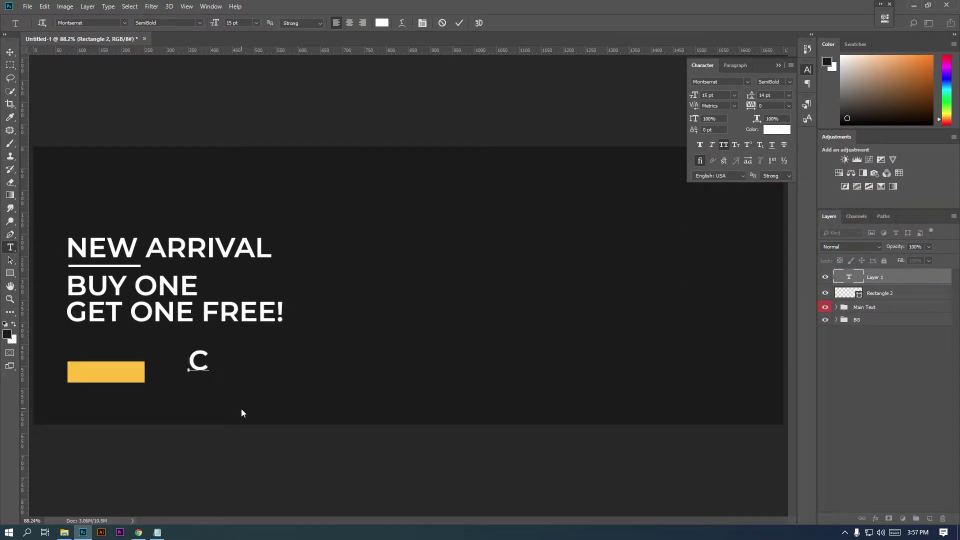
text(HOP NOW)
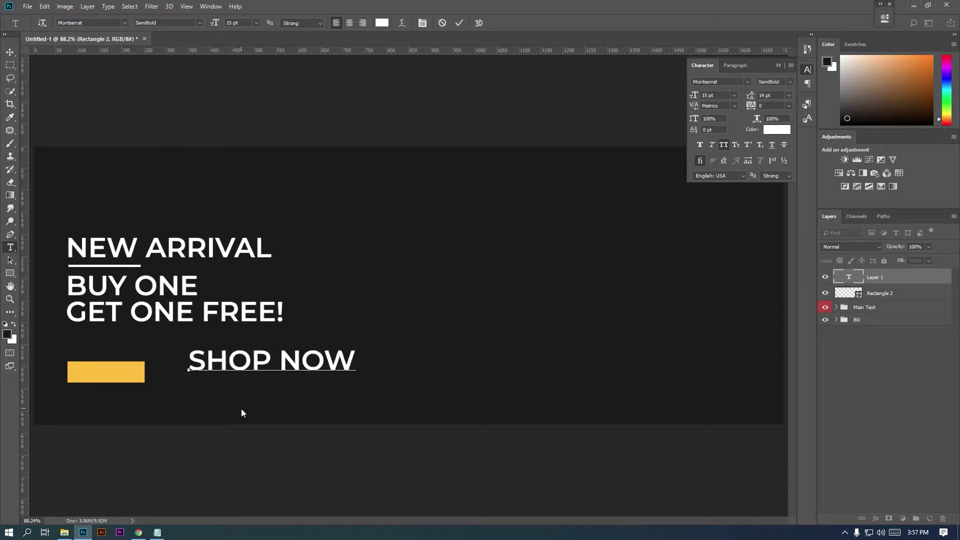
- Scale the "SHOP NOW" text down to about 38% and centre it on the yellow button
click(10, 53)
drag(354, 350, 139, 368)
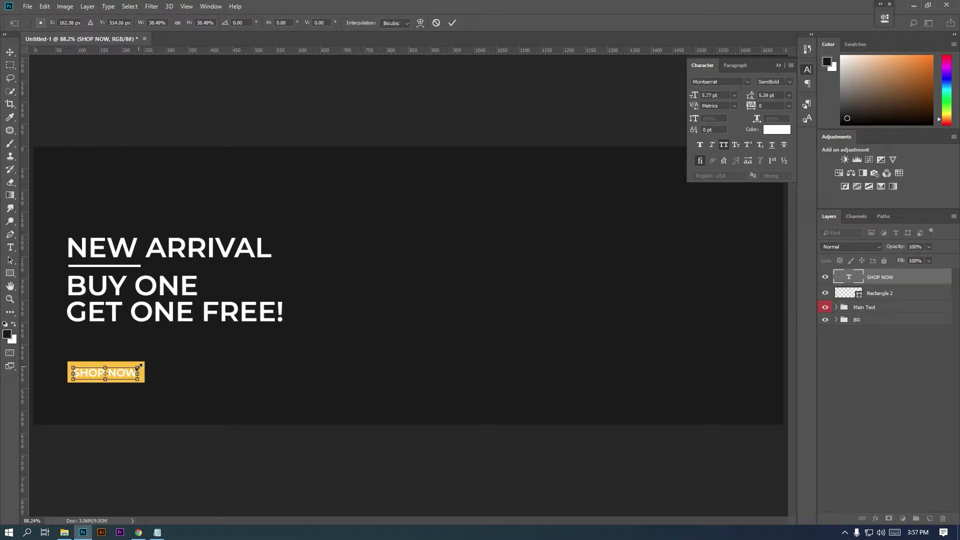
key(Return)
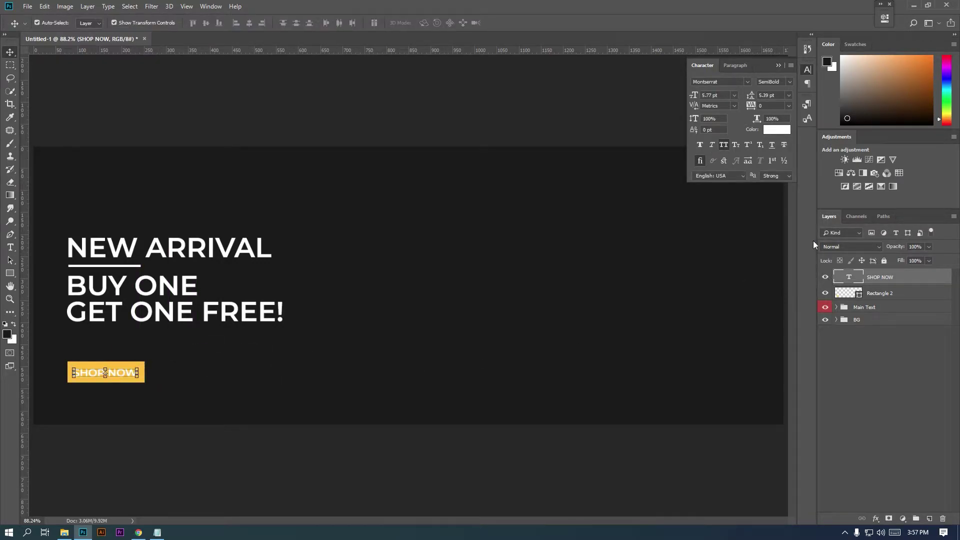
- Set the "SHOP NOW" text colour to black (000000)
click(767, 132)
drag(736, 261, 589, 320)
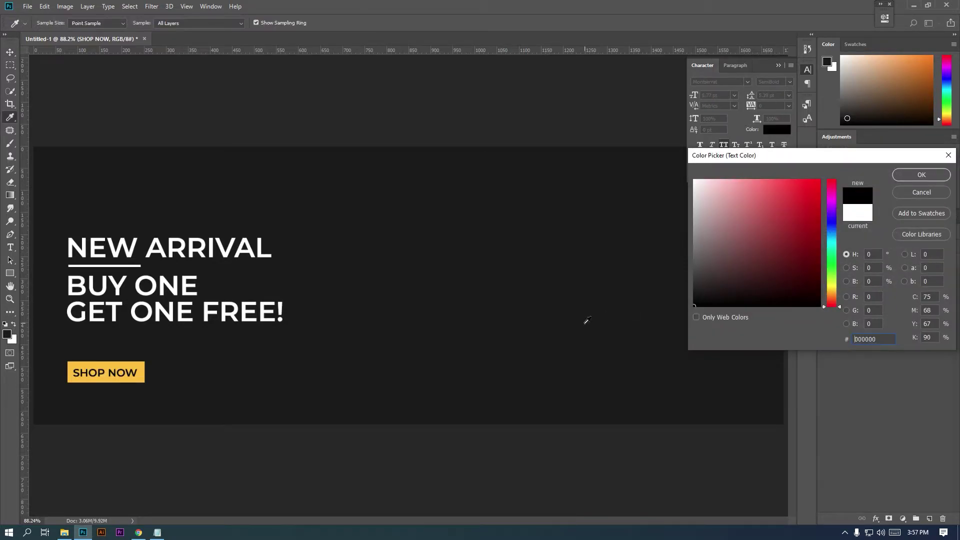
click(928, 171)
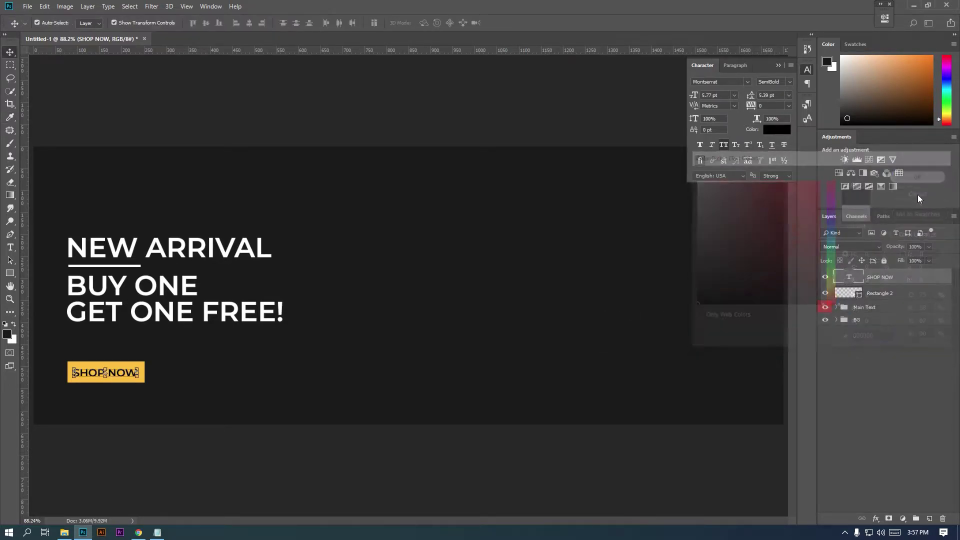
- Align the "SHOP NOW" text and the yellow rectangle on their vertical and horizontal centres
shift+click(888, 296)
click(208, 23)
click(250, 23)
click(7, 68)
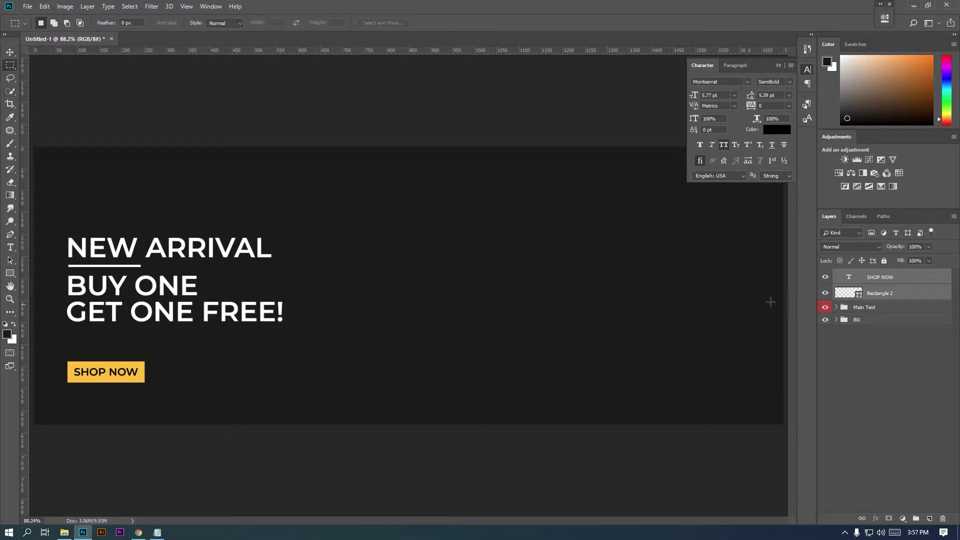
- Group the "SHOP NOW" text and yellow rectangle layers and name the group "Button"
click(915, 519)
double_click(861, 276)
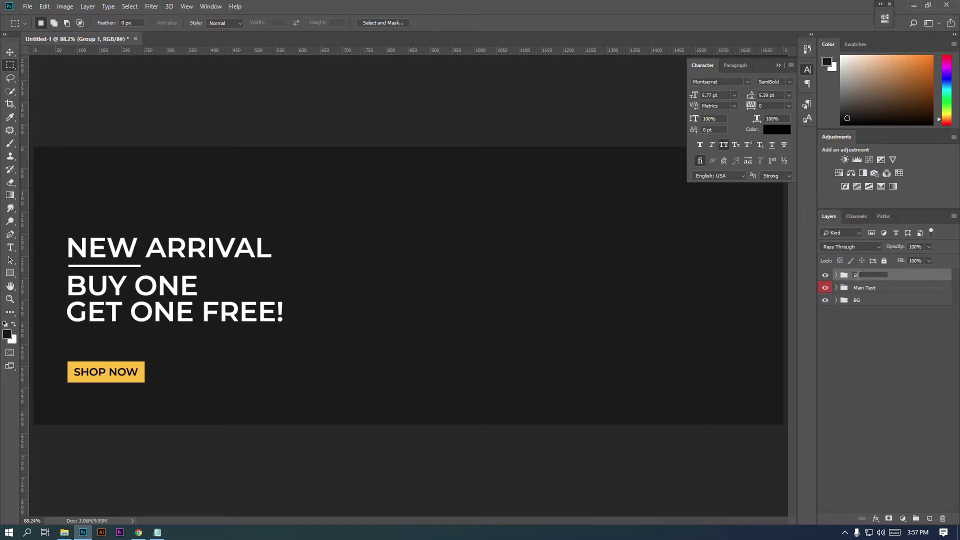
key(Return)
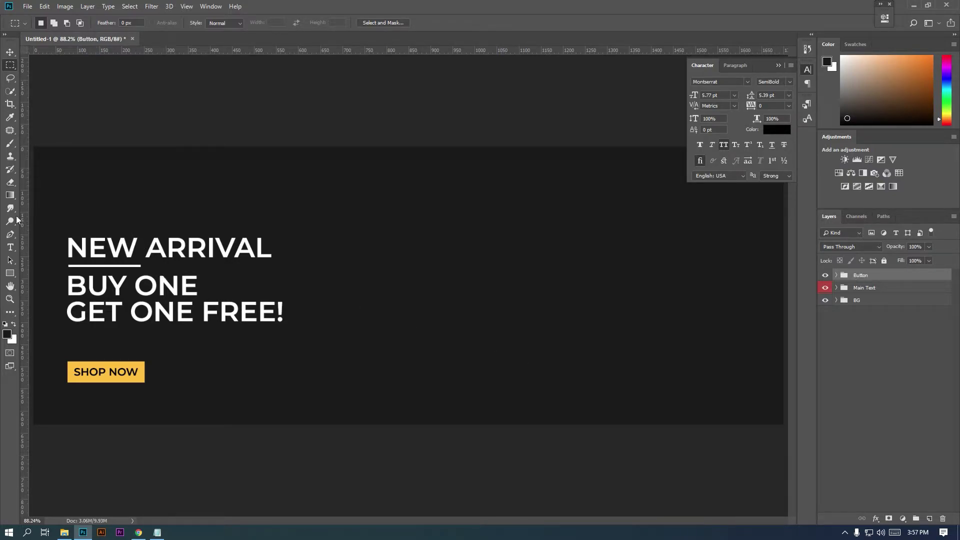
- Place the LOGO image file as a small orange cart icon near the banner's upper-left corner, above "NEW ARRIVAL"
click(64, 532)
drag(112, 78, 132, 177)
drag(416, 286, 86, 184)
drag(111, 217, 86, 181)
key(Return)
- Add a two-line "LOGO HERE" text layer directly beside the orange cart icon
ctrl+click(84, 167)
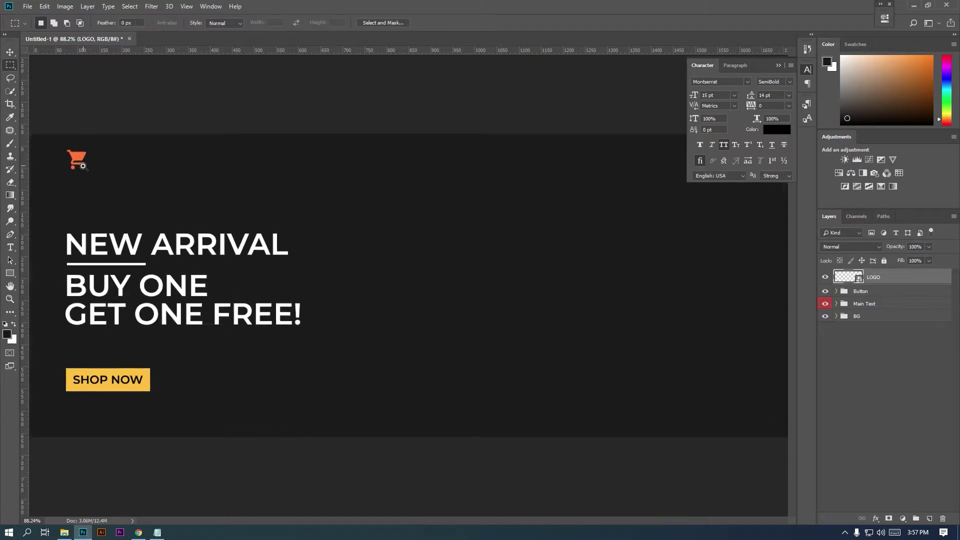
ctrl+click(84, 166)
drag(85, 141, 194, 227)
key(t)
click(227, 234)
text(LOGO)
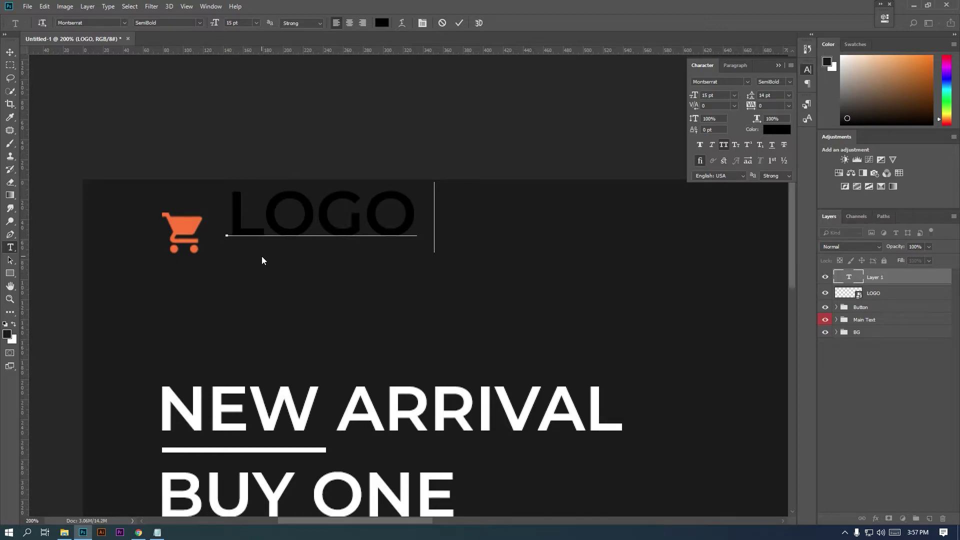
key(Return)
text(HERE)
- Give the "LOGO" line a bolder Montserrat weight and set the "HERE" line to Regular
drag(407, 217, 189, 217)
click(789, 82)
click(786, 187)
drag(407, 283, 221, 265)
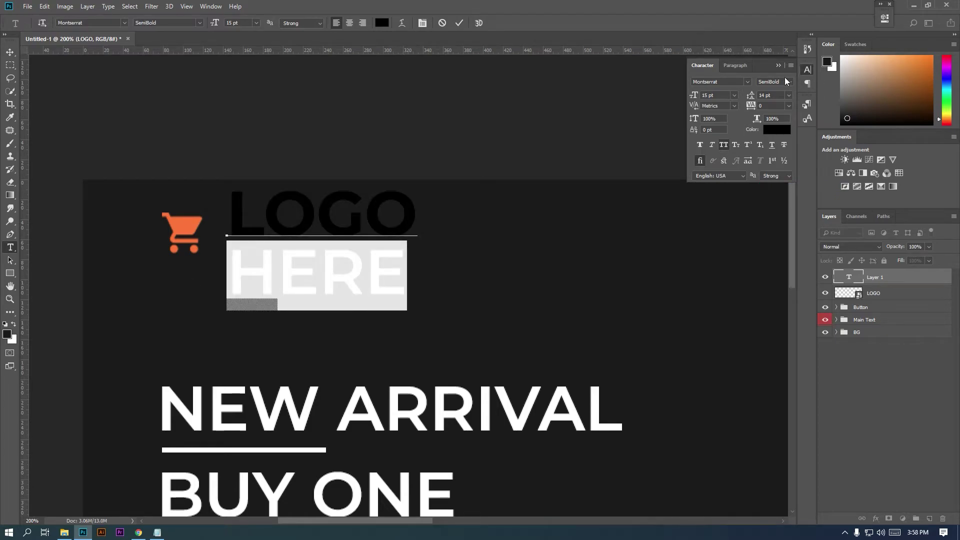
click(785, 81)
click(773, 134)
click(375, 249)
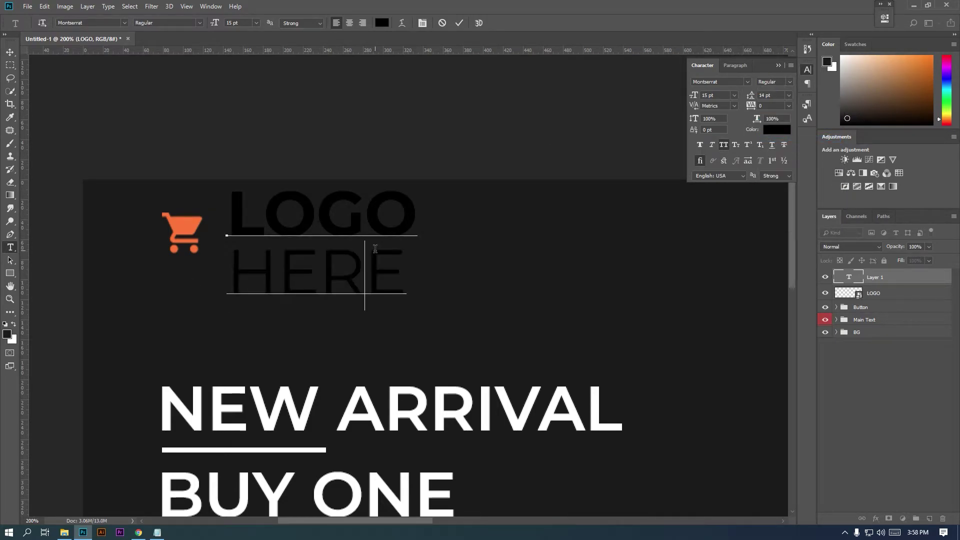
- Set the font size of the whole "LOGO HERE" text to 6 pt
key(ctrl+a)
click(723, 95)
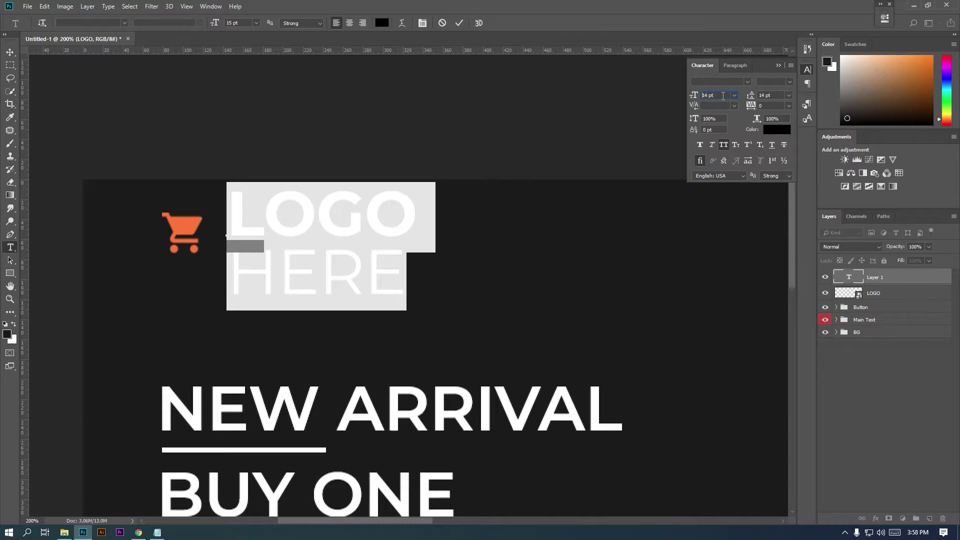
key(Down)
key(Down)
key(Down)
key(Down)
key(Down)
key(Down)
key(Down)
key(Down)
key(Down)
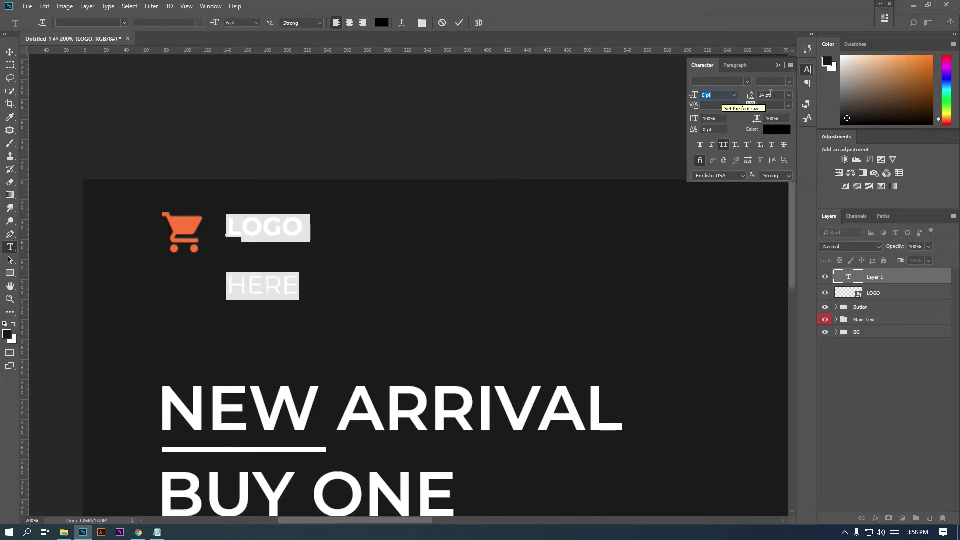
- Tighten the leading of the "LOGO HERE" text to 5.44 pt
click(789, 95)
click(784, 105)
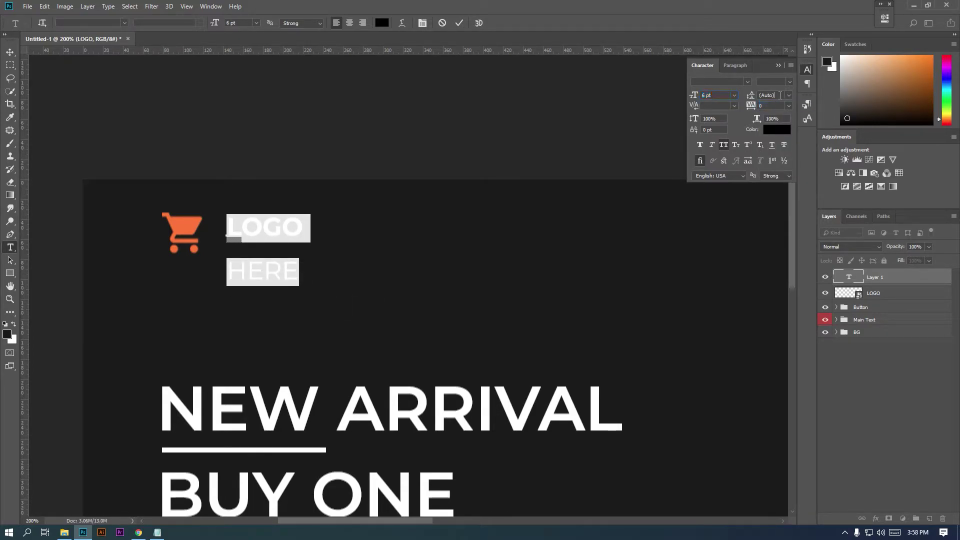
key(Down)
key(Down)
key(Down)
key(Down)
key(Down)
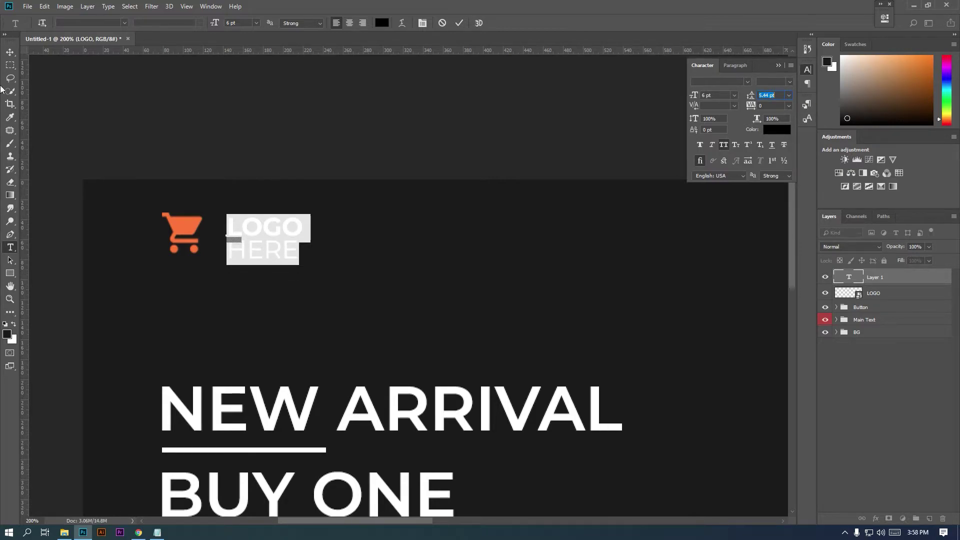
click(10, 65)
click(10, 55)
- Set the "LOGO HERE" text colour to white
click(778, 130)
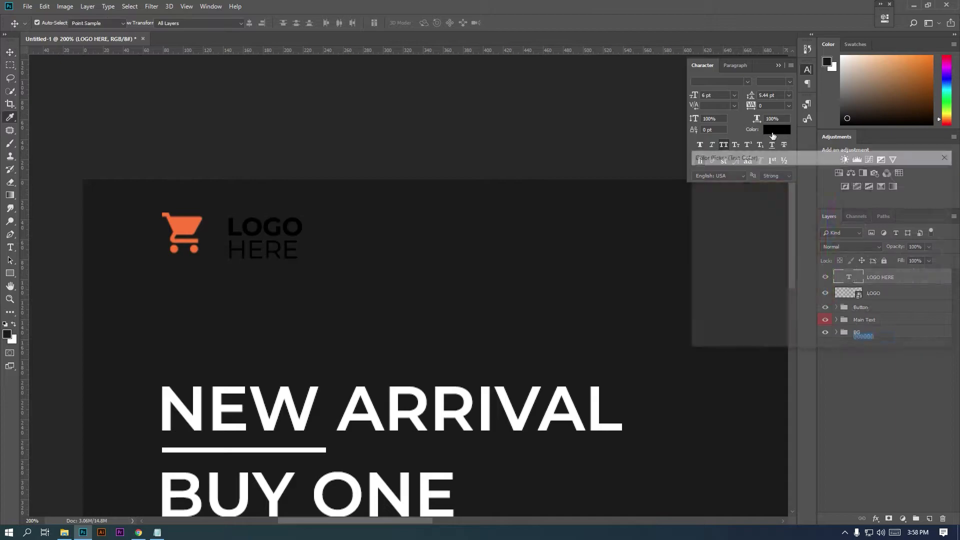
drag(712, 283, 604, 108)
click(921, 175)
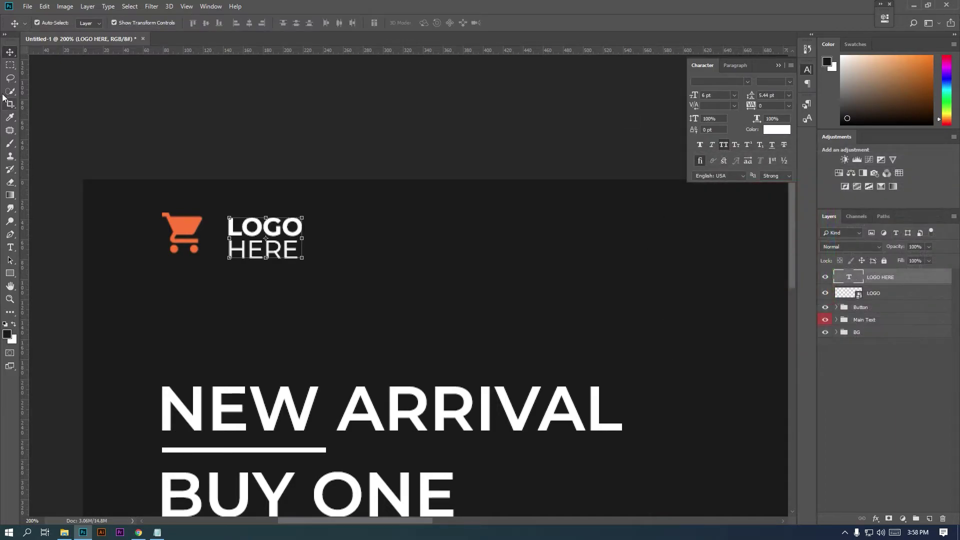
- Scale the "LOGO HERE" text to about 74% beside the cart icon and set its leading to 4.5 pt
drag(288, 231, 286, 203)
key(ctrl+t)
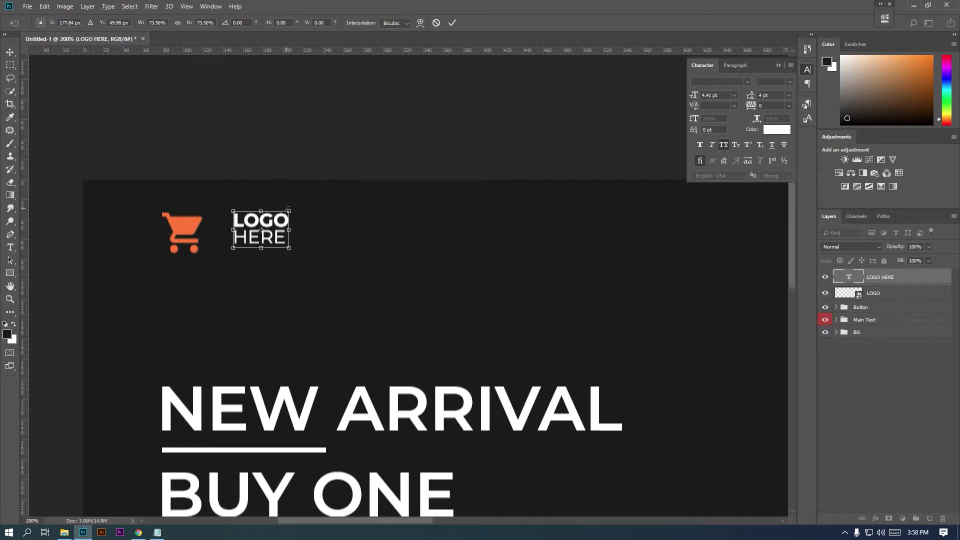
key(Return)
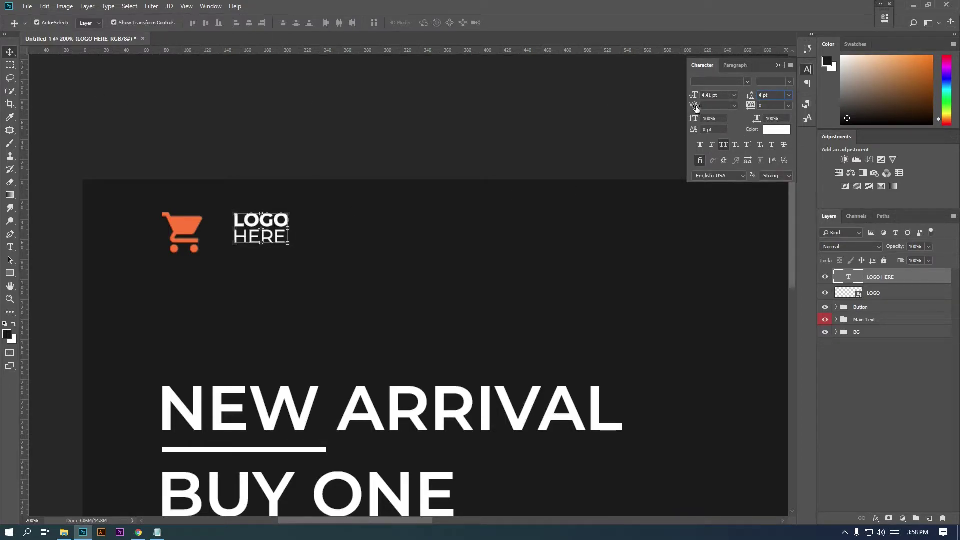
key(Down)
key(Return)
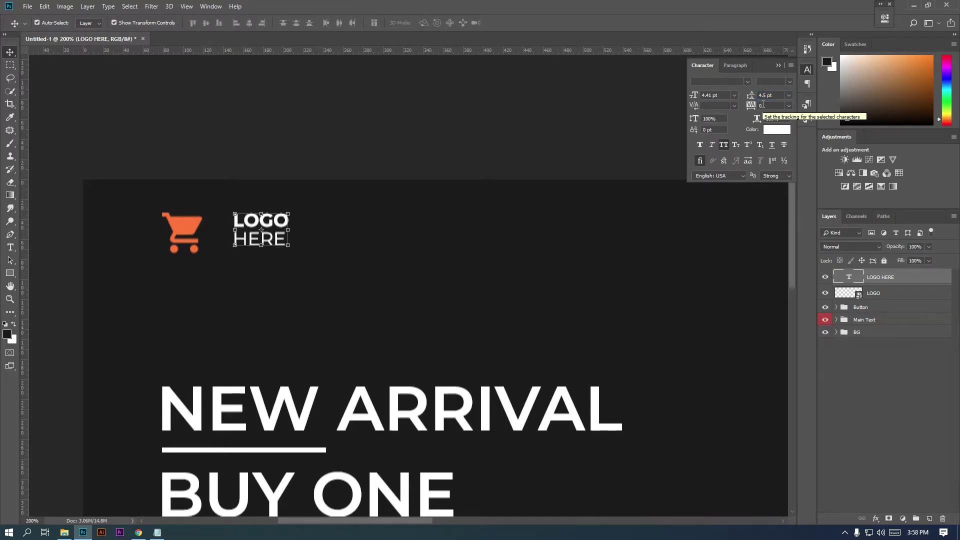
- Align the cart icon and "LOGO HERE" text on their centres, and nudge the text just right of the icon
click(896, 293)
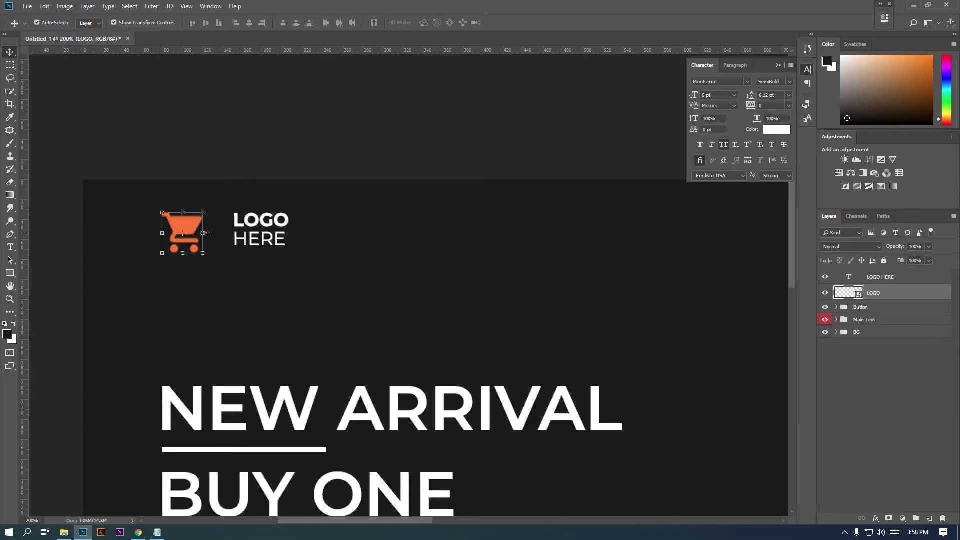
click(249, 24)
click(10, 66)
click(10, 53)
click(916, 283)
key(Right)
key(Right)
key(Right)
key(Right)
key(Right)
key(Right)
key(Right)
key(Right)
key(Right)
key(Right)
key(Right)
key(Right)
key(Right)
key(Right)
key(Right)
key(Right)
key(Right)
key(Right)
key(Right)
key(Right)
key(Right)
key(Right)
key(Right)
key(Right)
key(Right)
key(Right)
key(Right)
key(Right)
key(Right)
key(Right)
key(Right)
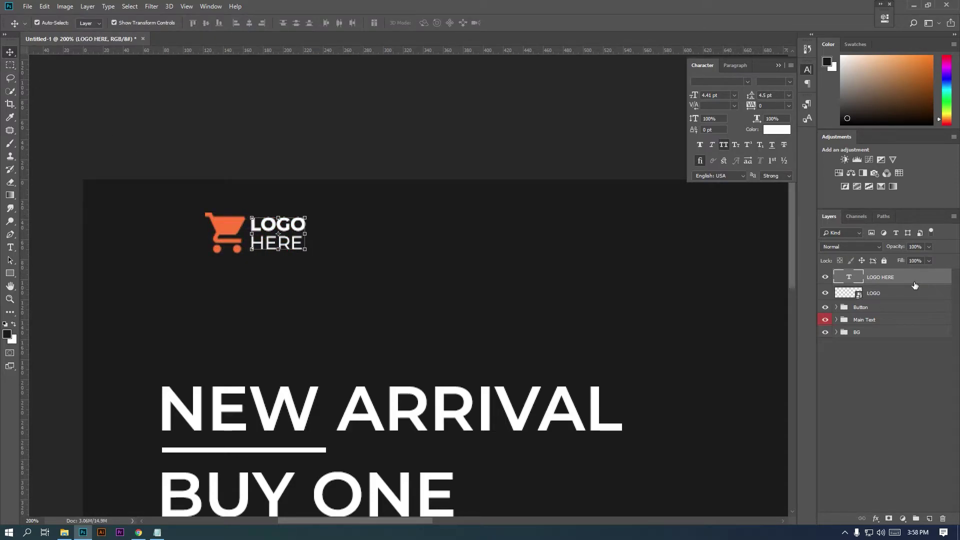
- Scale the cart icon and "LOGO HERE" text together to about 76% and align them with the left edge of "NEW ARRIVAL"
click(918, 295)
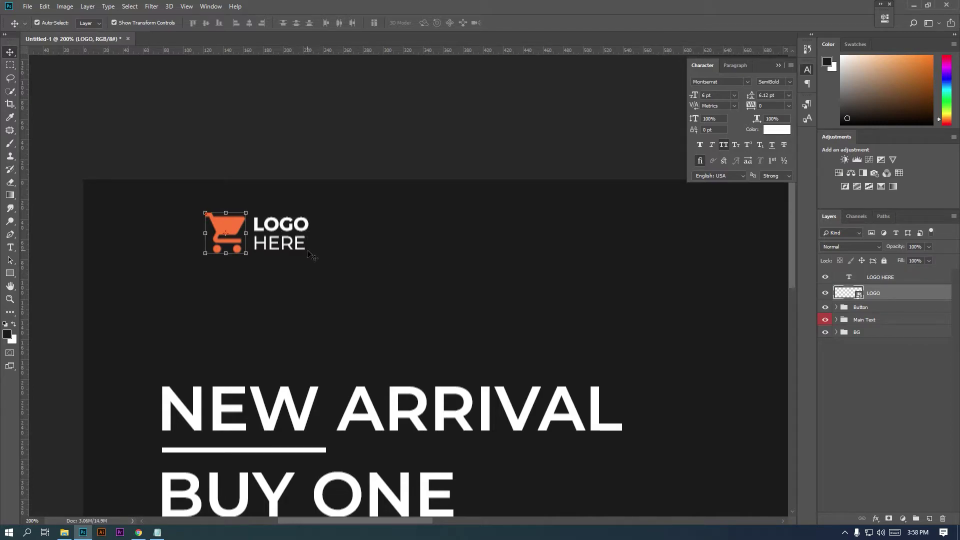
shift+click(890, 277)
drag(309, 213, 227, 228)
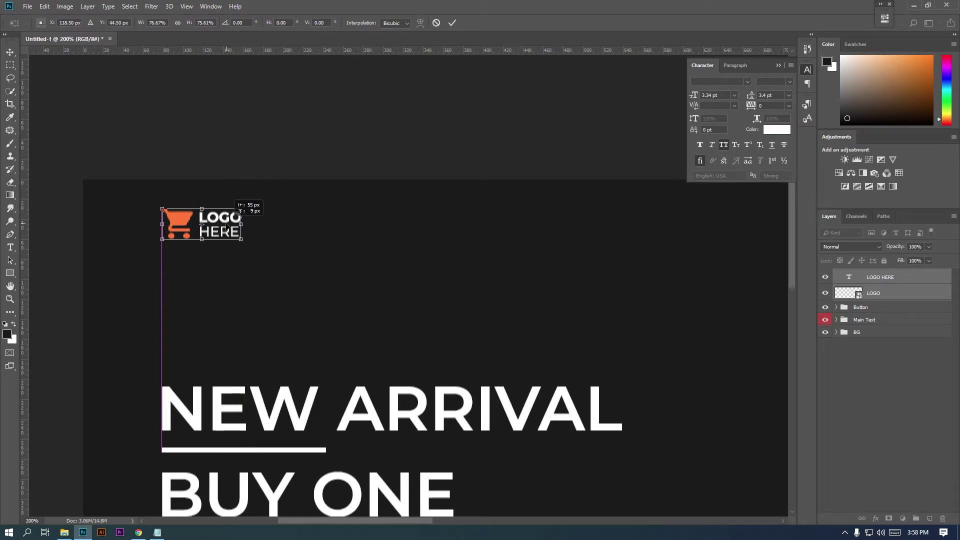
key(Return)
- Group the cart icon and its text as "YOUR LOGO HERE" and give the group a green colour label
click(10, 65)
alt+click(281, 198)
alt+click(281, 198)
drag(479, 299, 320, 230)
key(ctrl+0)
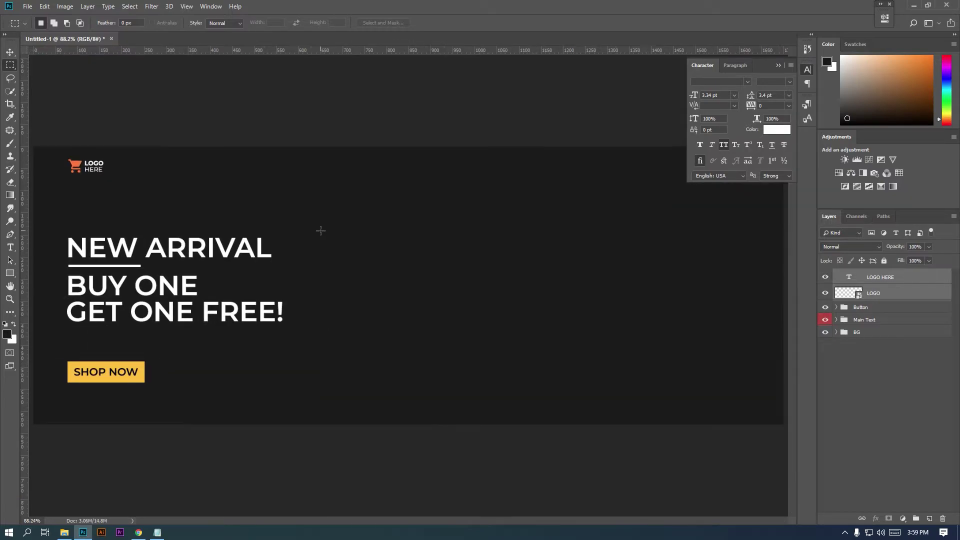
click(789, 65)
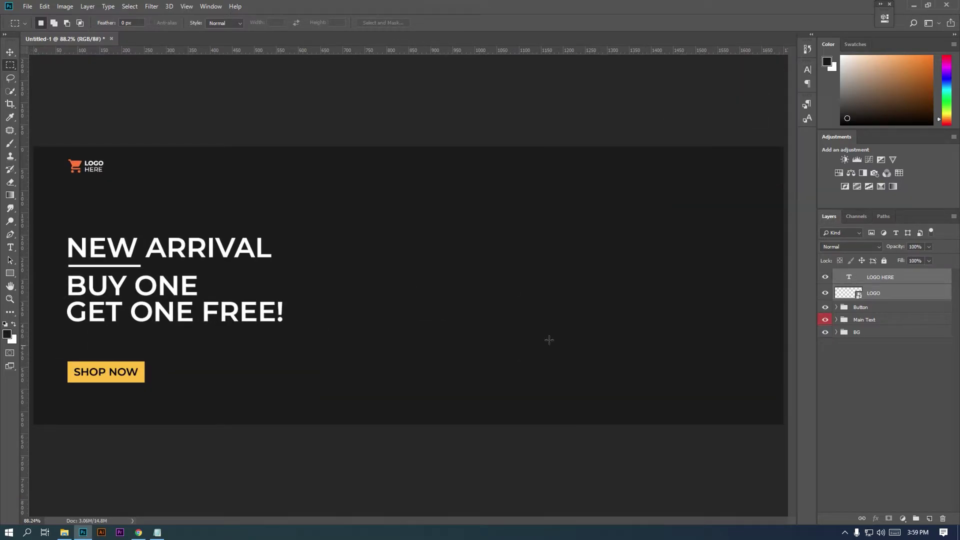
click(915, 519)
double_click(863, 276)
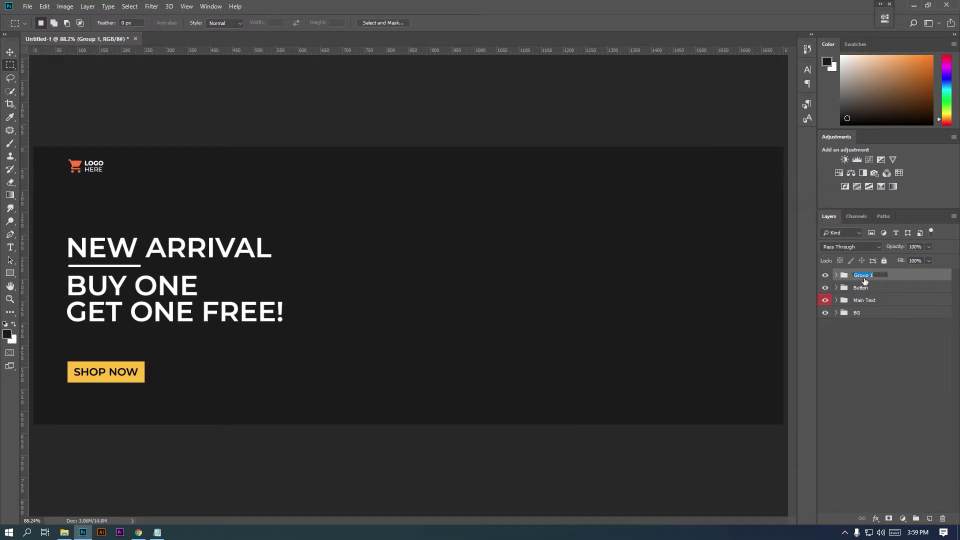
text(YOU)
key(Return)
right_click(864, 280)
click(882, 491)
- Add a new empty layer above Color Fill 1 inside the BG group
click(870, 313)
click(826, 313)
click(826, 314)
click(836, 313)
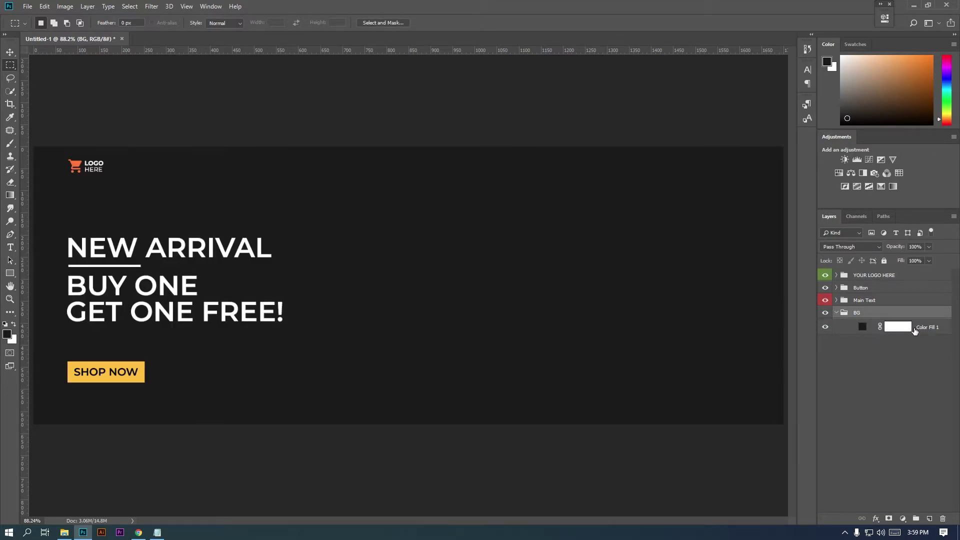
click(915, 331)
click(929, 519)
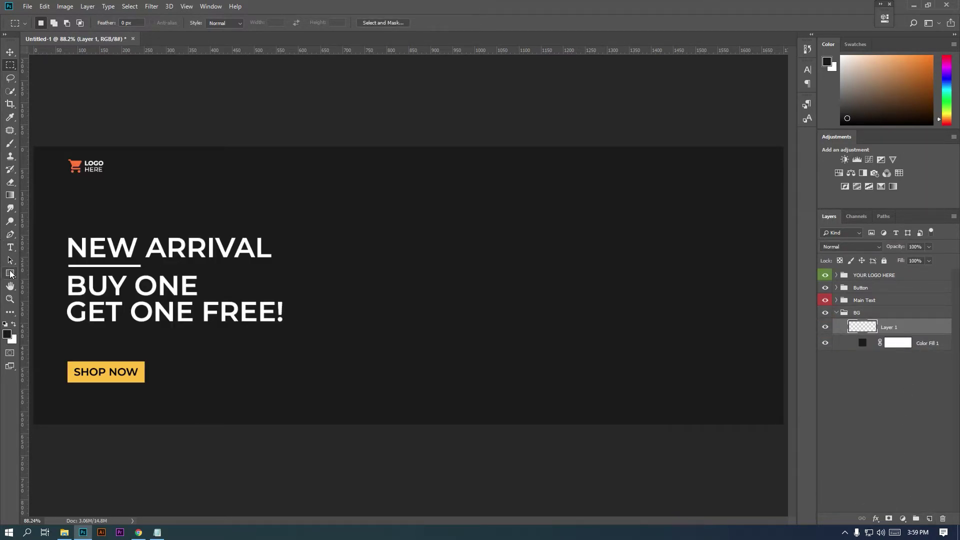
- Draw a white ellipse about 289 × 221 px across the middle of the banner's upper edge
right_click(11, 274)
click(41, 292)
drag(338, 120, 467, 193)
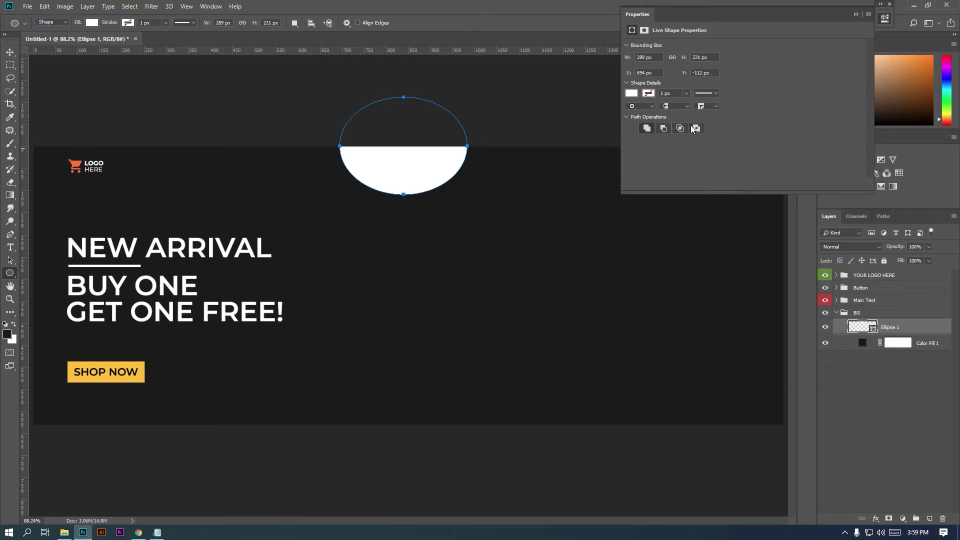
click(860, 15)
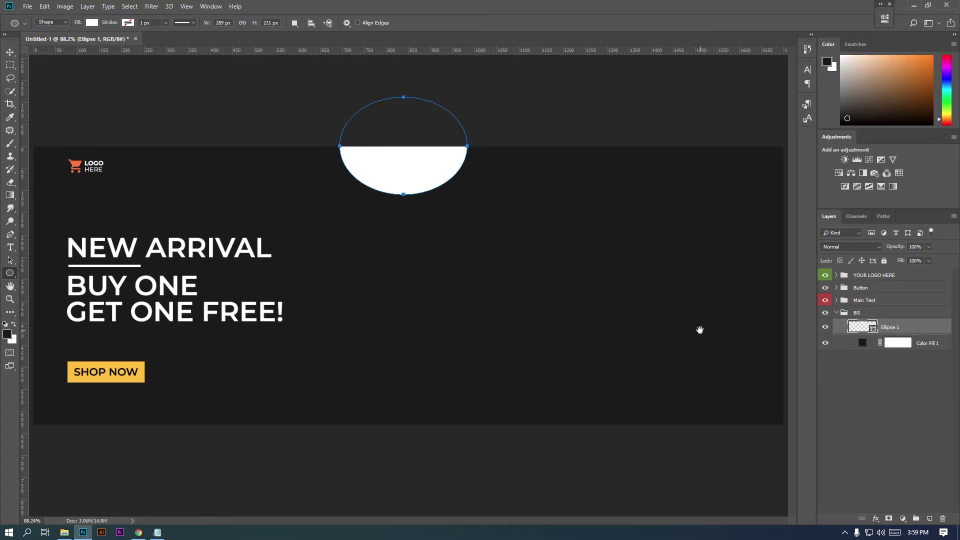
- Draw a white circle about 607 px wide over the banner's lower-right corner and a 50 px circle near its upper-right corner, in one shape layer
drag(602, 235, 857, 465)
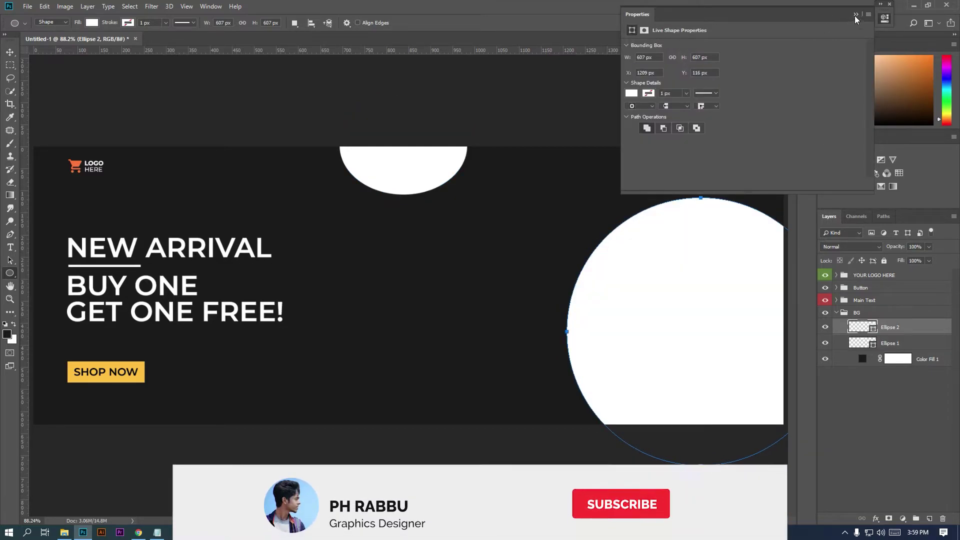
click(855, 15)
drag(743, 159, 768, 184)
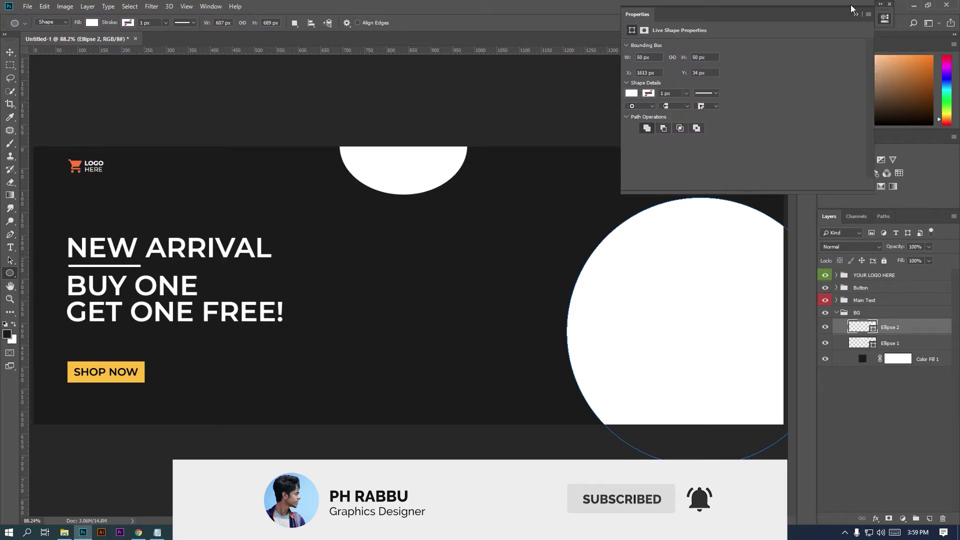
click(856, 15)
- Add a small white circle left of the large one and a 150 px circle beside it, in the same shape layer
drag(538, 390, 558, 398)
drag(452, 357, 558, 413)
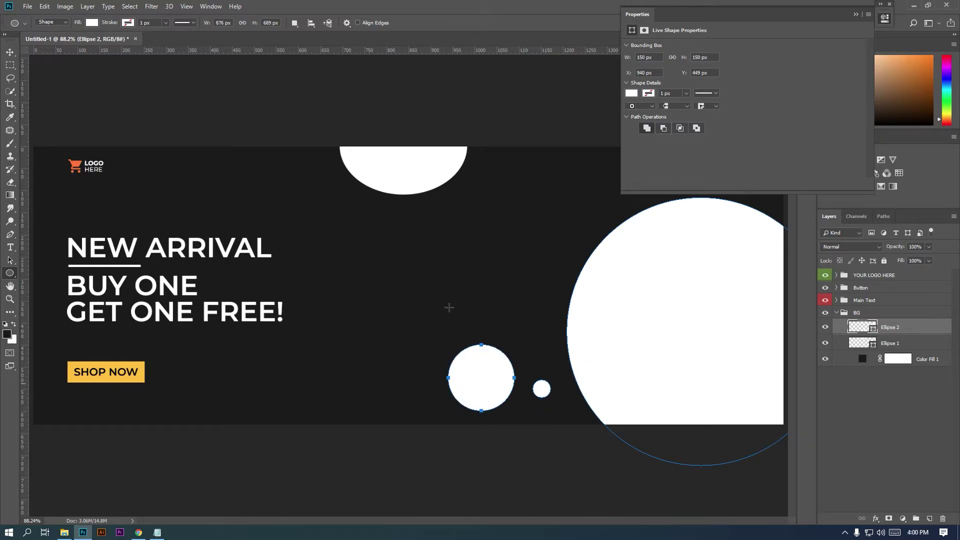
key(v)
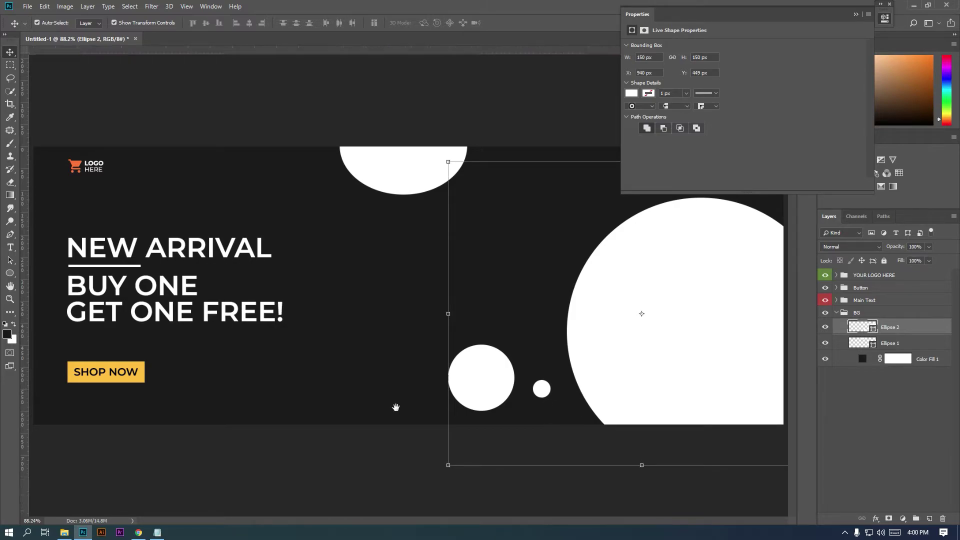
click(855, 15)
key(m)
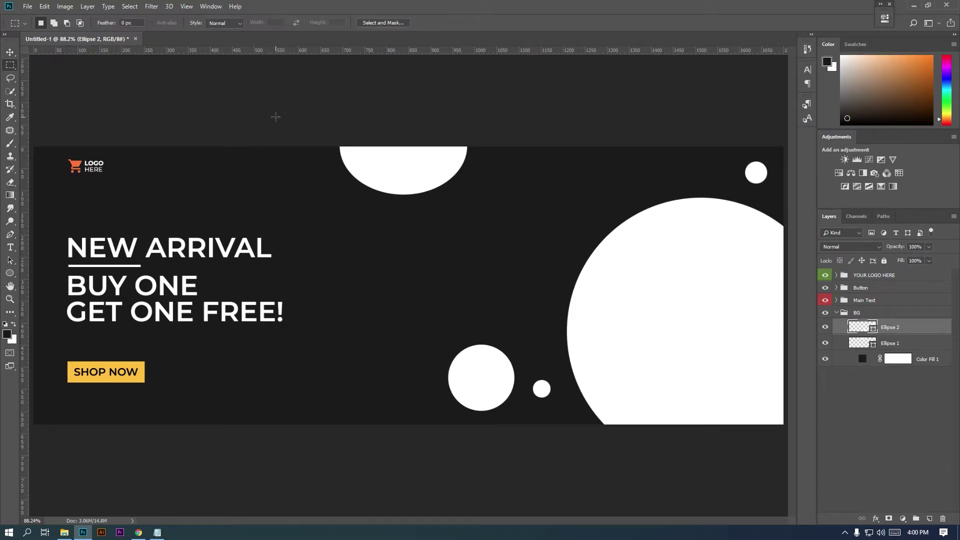
click(10, 52)
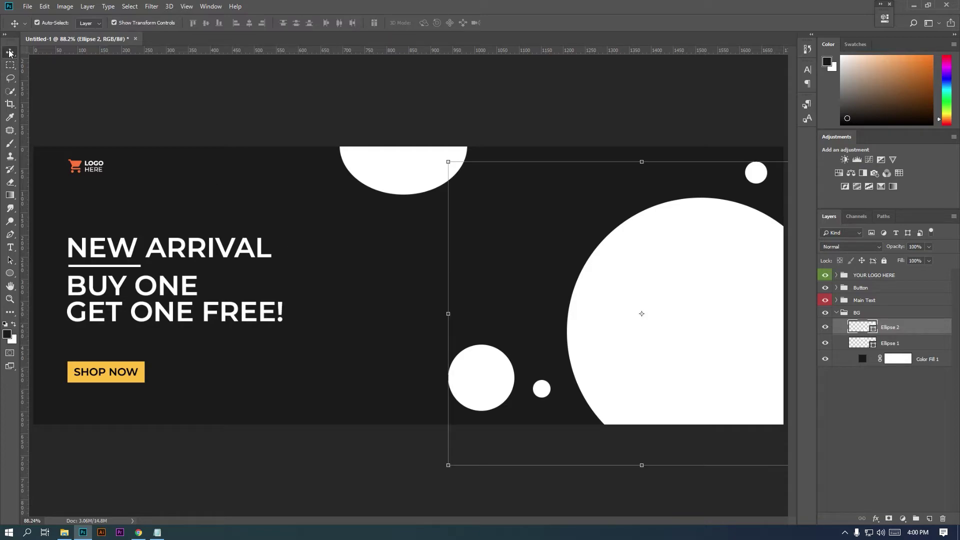
- Narrow the white ellipse at the banner's upper edge to about 85% of its width, keeping its height
click(917, 344)
drag(468, 146, 435, 158)
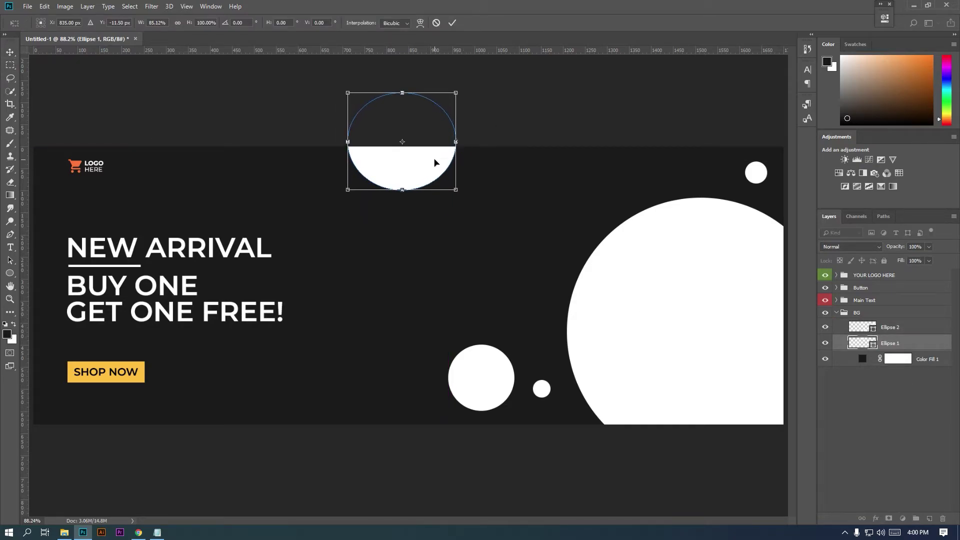
key(Return)
click(10, 66)
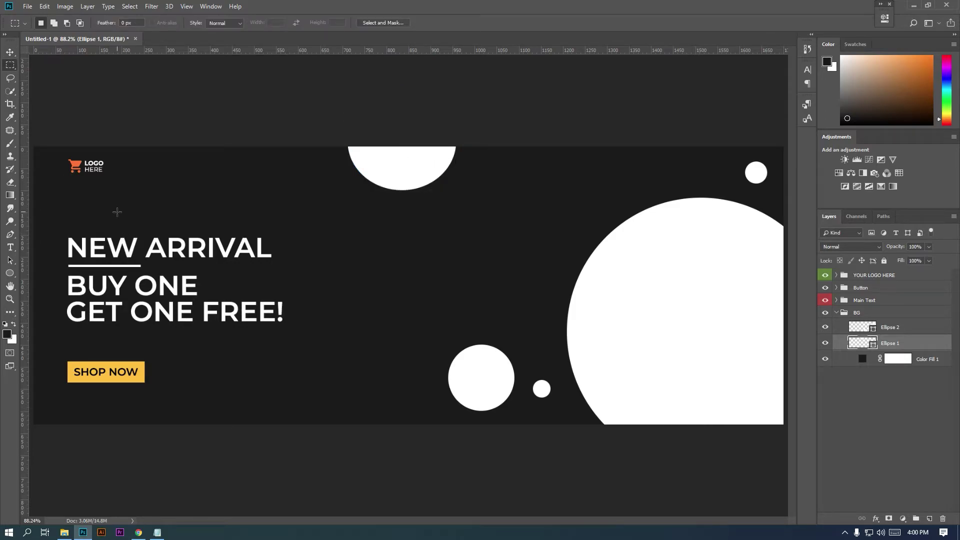
- Add a layer above Ellipse 2 and draw a white circle about 409 px wide over the banner's lower-left corner
click(908, 331)
click(929, 519)
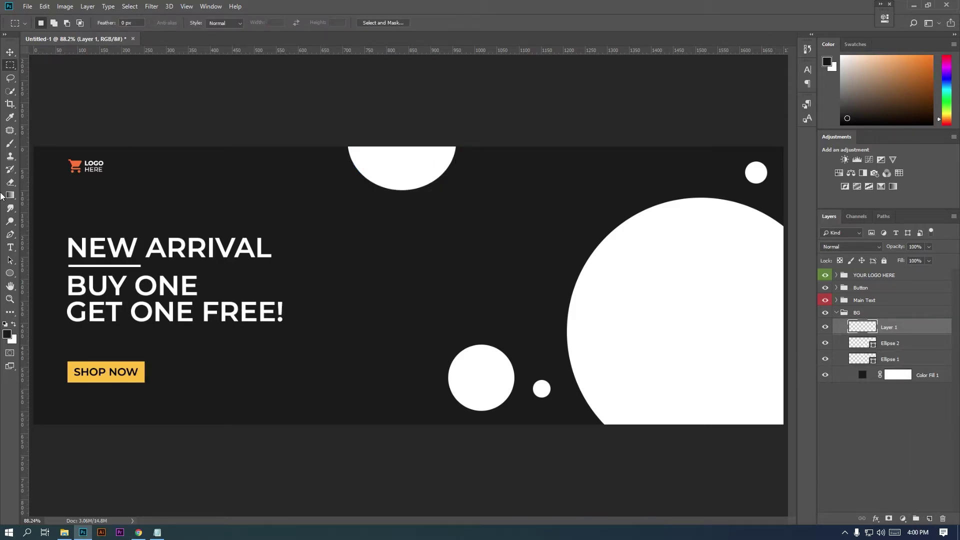
click(10, 273)
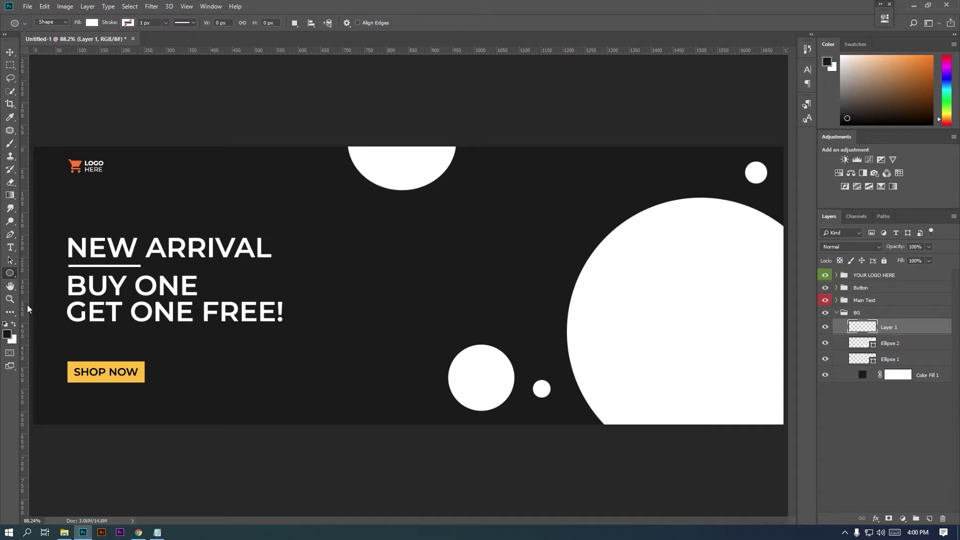
drag(30, 295, 245, 476)
click(10, 53)
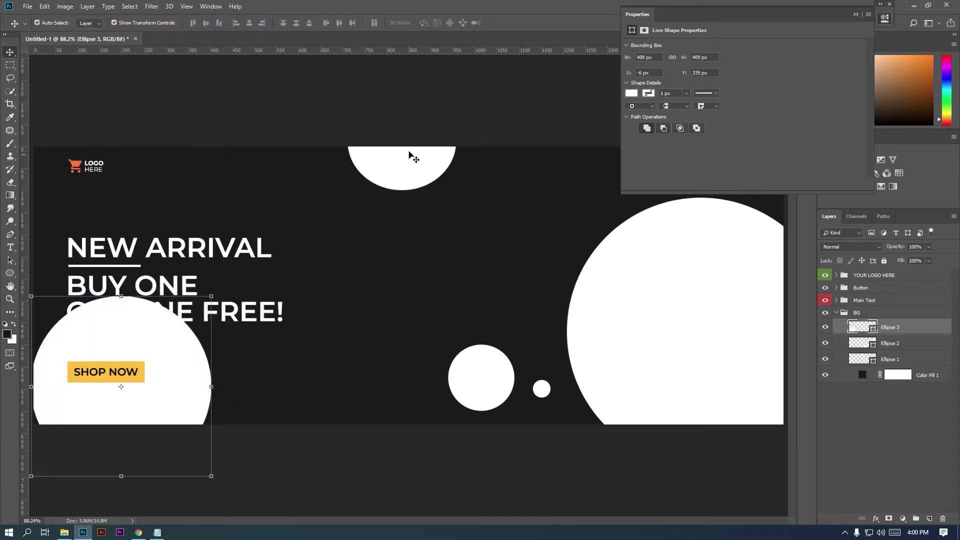
- Change the fill of the lower-left circle to black
double_click(875, 330)
drag(741, 301, 691, 308)
click(910, 175)
click(852, 17)
- Stretch the black ellipse to about 218% width and 151% height, centred on the banner's lower-left corner
drag(194, 365, 197, 441)
drag(85, 335, 85, 291)
drag(146, 348, 95, 349)
drag(169, 402, 300, 403)
drag(186, 365, 122, 370)
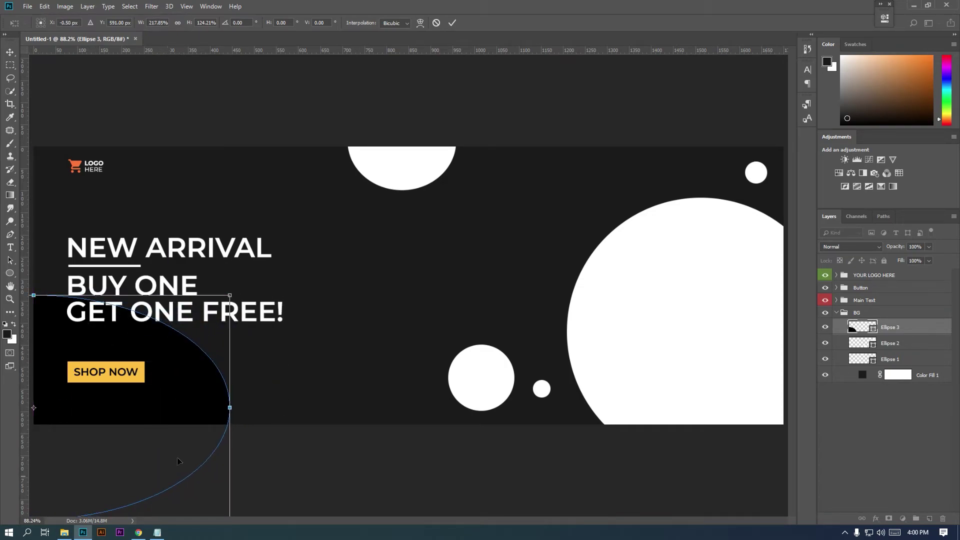
drag(60, 293, 60, 246)
drag(145, 371, 146, 411)
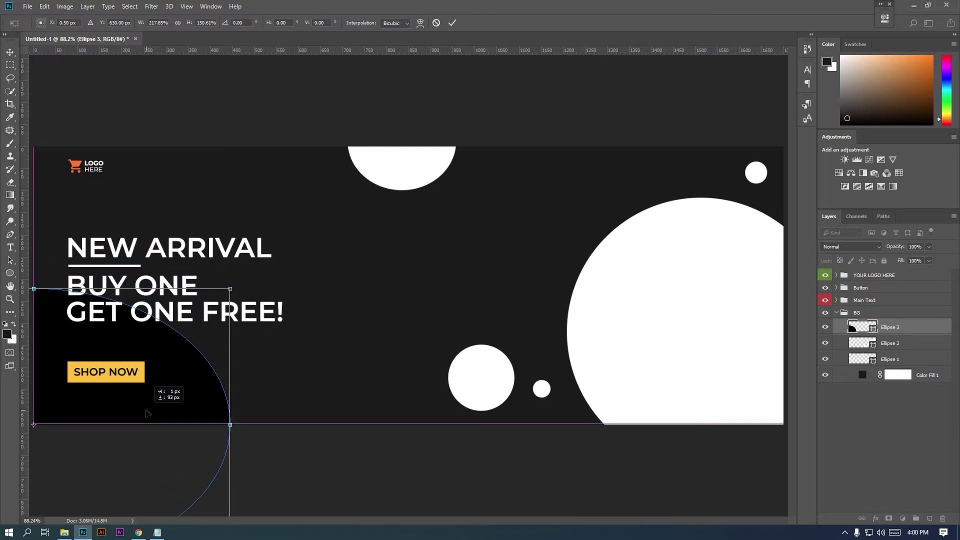
key(Return)
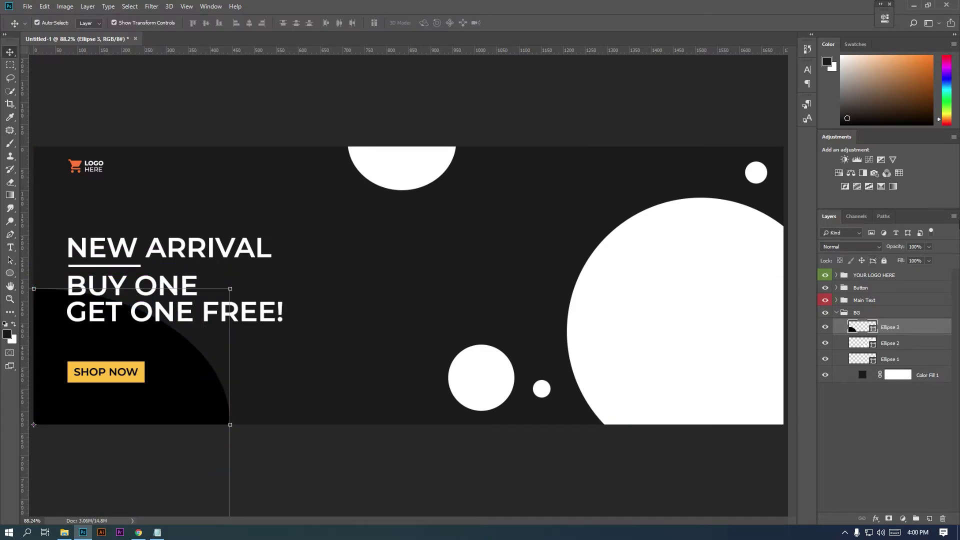
- Reduce the black ellipse's layer opacity to 13%
drag(887, 257, 890, 256)
click(518, 2)
click(10, 65)
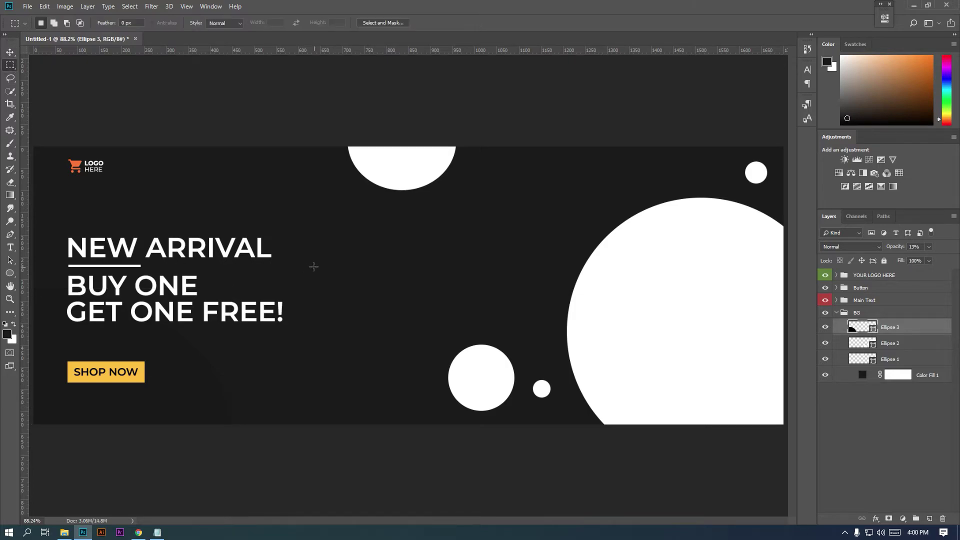
- Pull the faint black ellipse's right edge inward and nudge the shape right, ending about 370 px from the banner's left side
click(10, 53)
drag(232, 433, 179, 433)
key(Return)
key(Right)
key(Right)
key(Right)
key(Right)
key(Right)
key(Right)
key(Right)
key(Right)
key(Right)
key(Right)
key(Right)
key(Right)
key(Right)
key(Right)
key(Right)
key(Right)
key(Right)
key(Right)
key(Right)
key(Right)
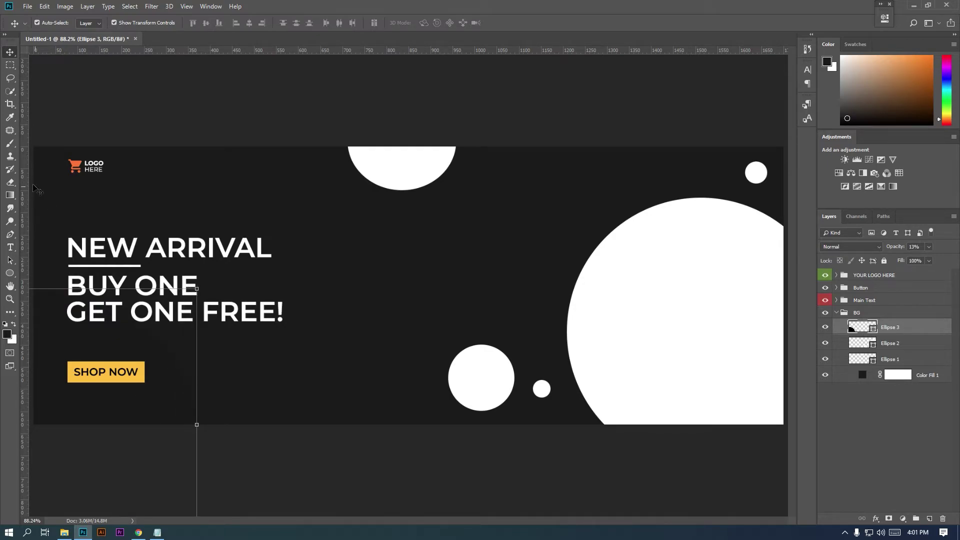
click(10, 65)
click(10, 53)
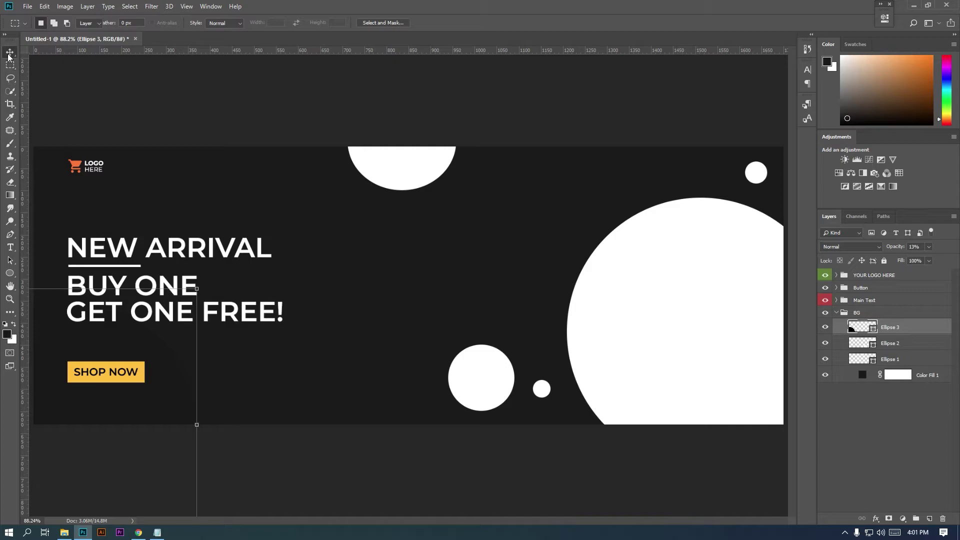
- Recolour the divider line below NEW ARRIVAL in the Main Text group with the SHOP NOW button's yellow, #fec02e
click(836, 313)
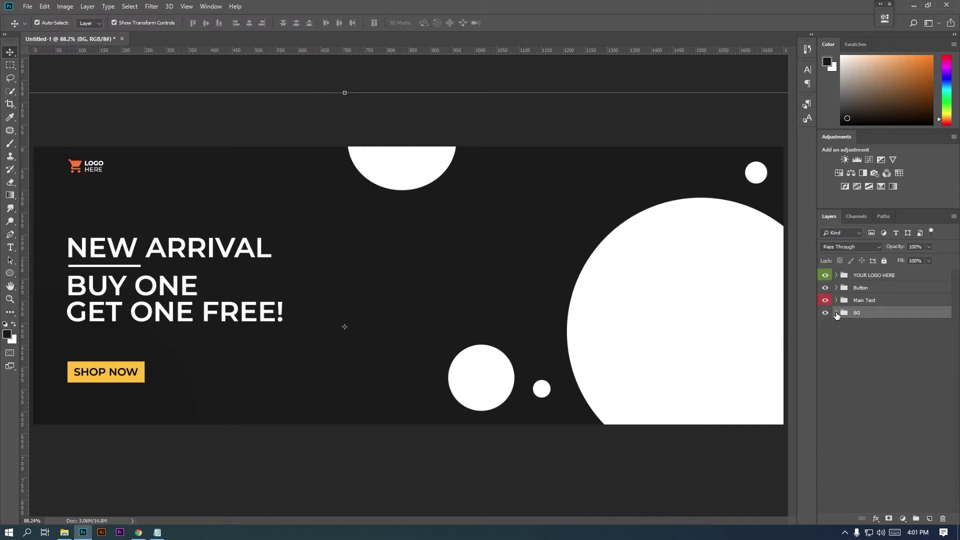
click(859, 302)
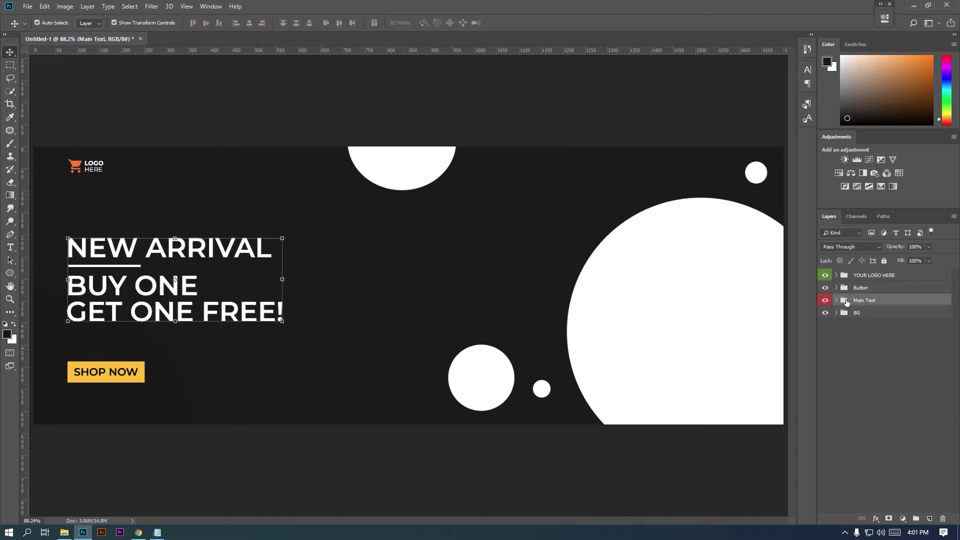
click(836, 300)
click(901, 315)
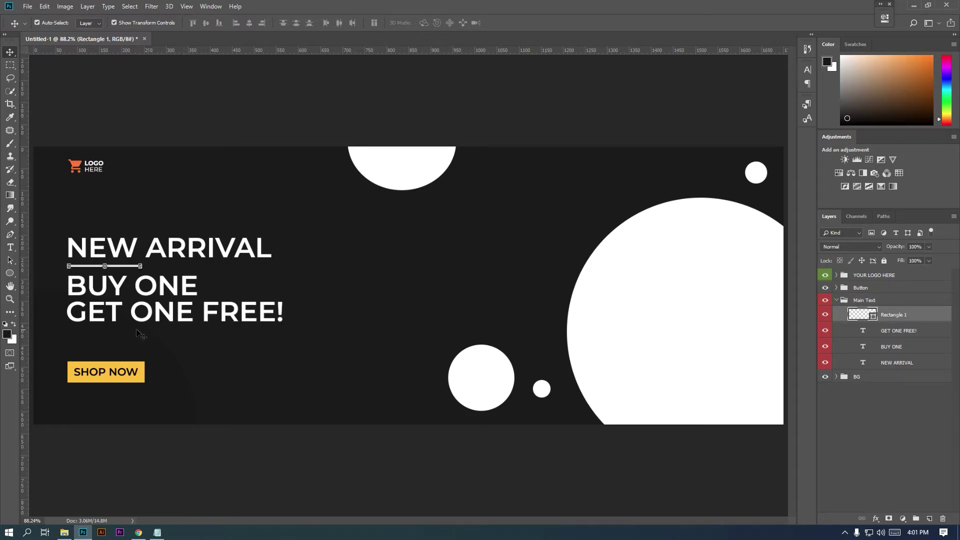
right_click(6, 275)
click(29, 272)
click(883, 19)
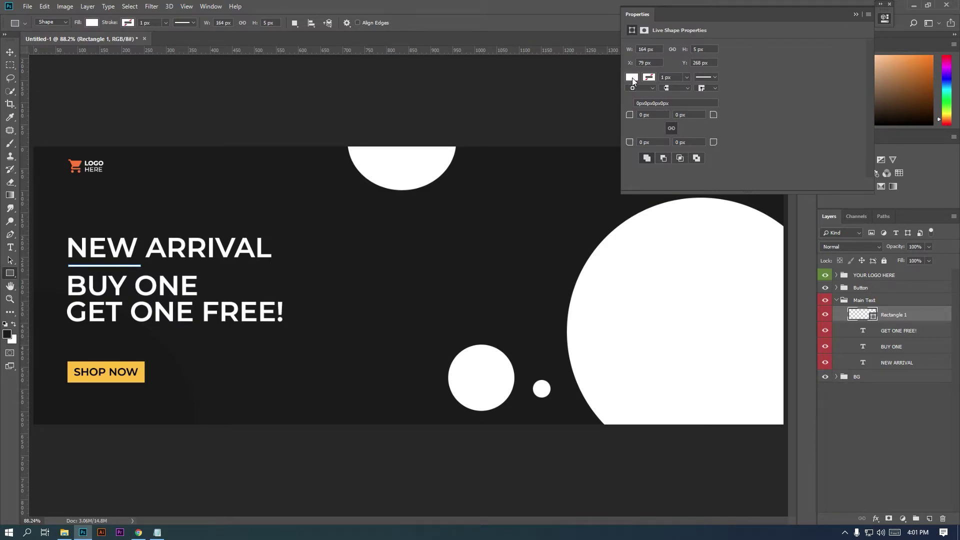
click(856, 14)
double_click(876, 321)
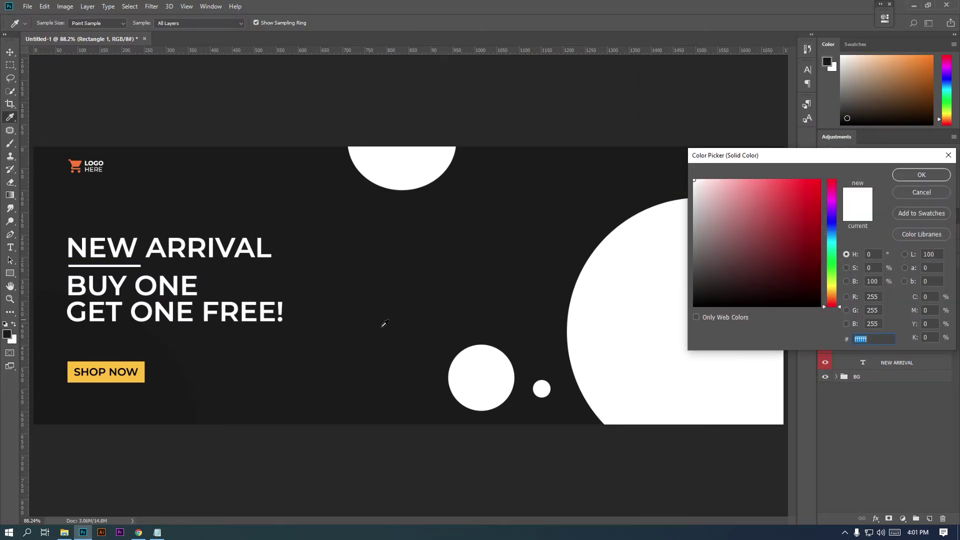
click(108, 364)
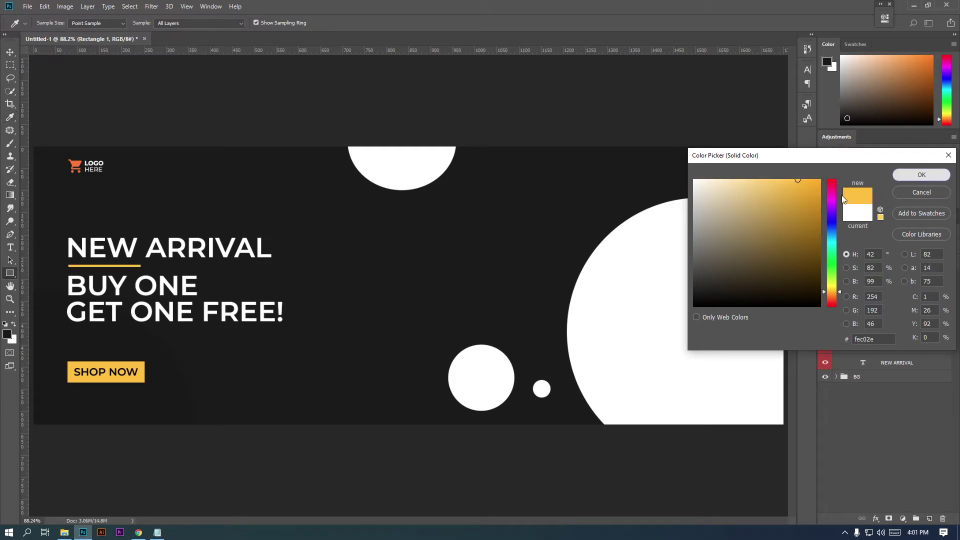
click(908, 176)
- Make the yellow divider line below NEW ARRIVAL slightly thinner
click(11, 68)
click(10, 53)
scroll(82, 262, up, 3)
drag(146, 271, 146, 275)
key(Return)
click(10, 66)
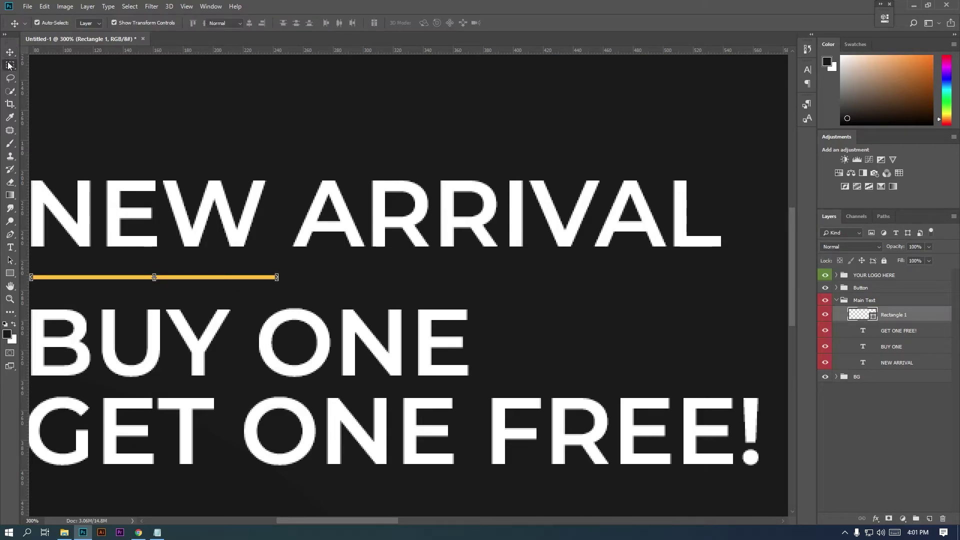
scroll(179, 202, down, 2)
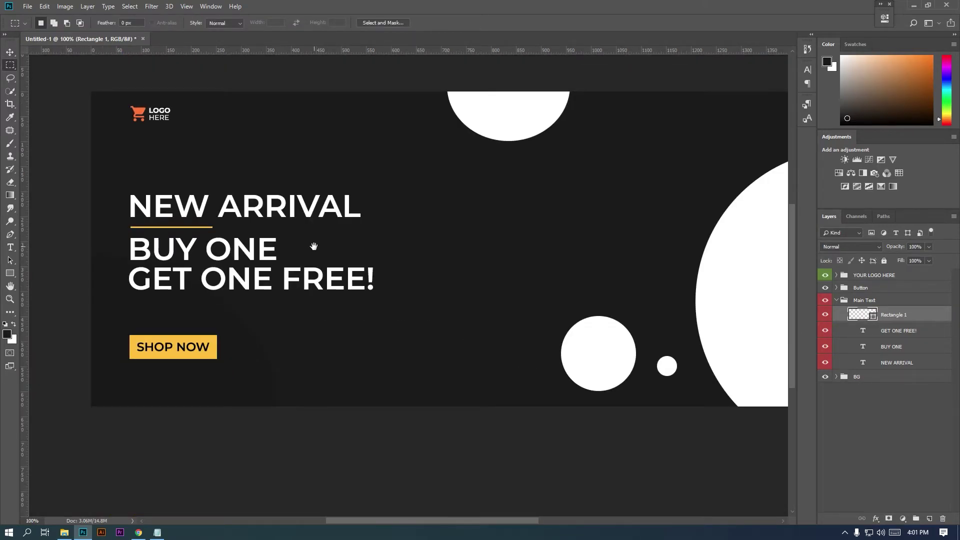
drag(314, 247, 253, 261)
ctrl+click(253, 262)
key(ctrl+0)
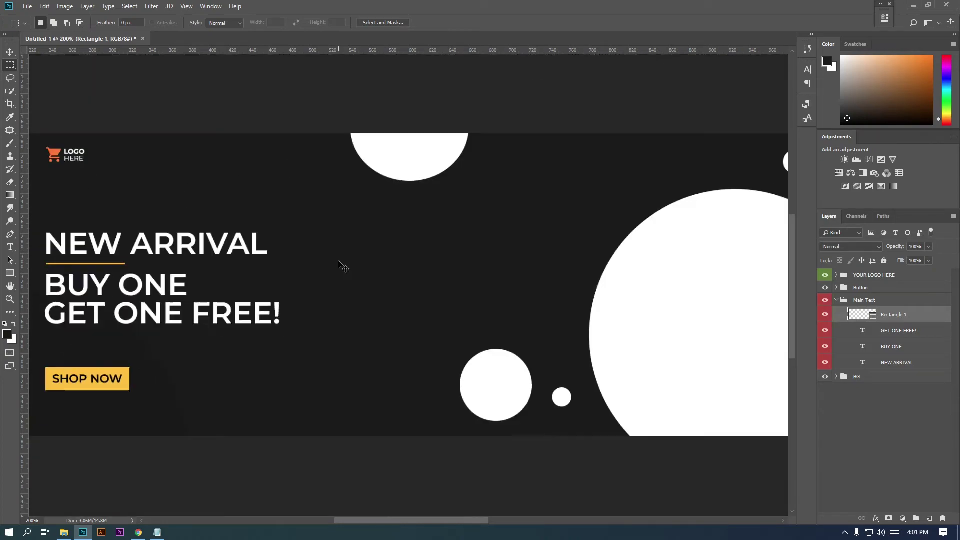
- Set the NEW ARRIVAL text to the Thin weight of Montserrat
key(v)
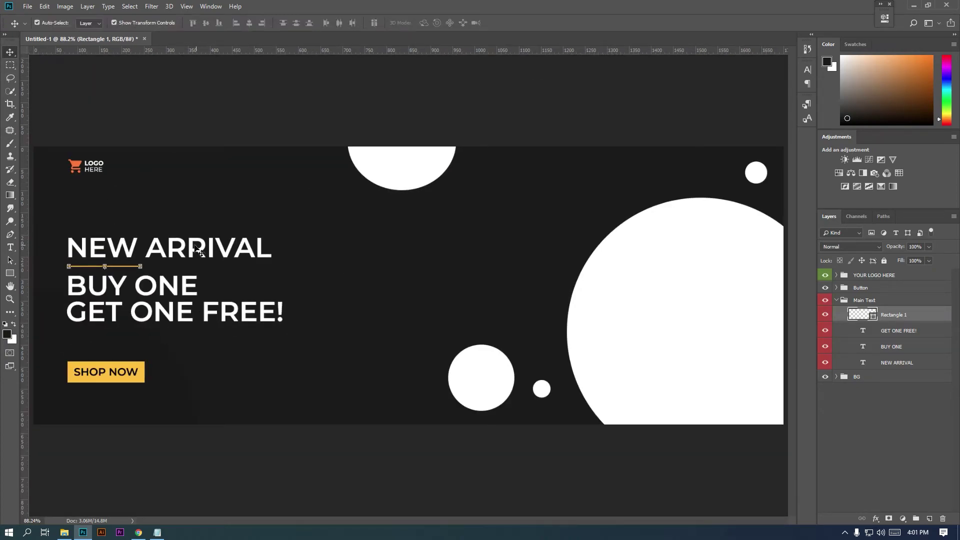
click(198, 251)
click(807, 70)
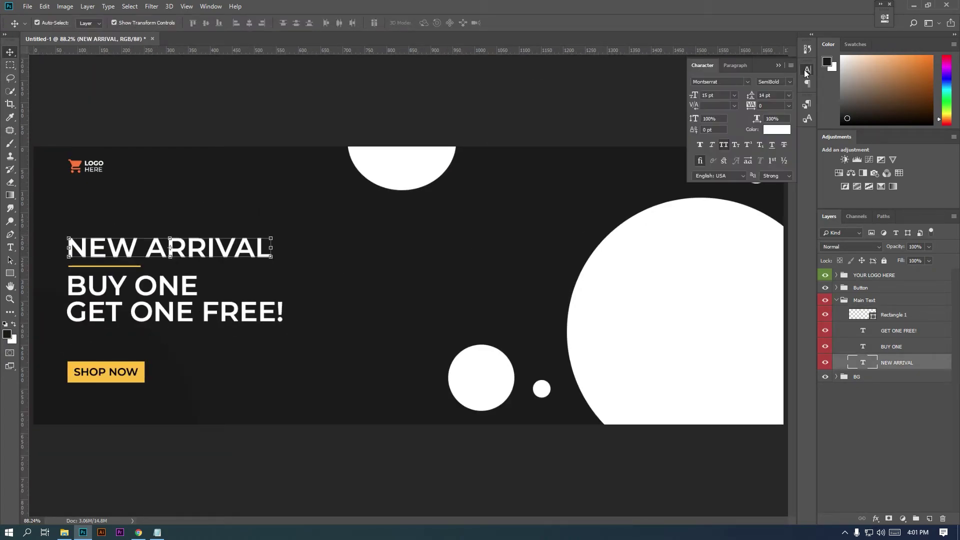
click(790, 82)
click(784, 91)
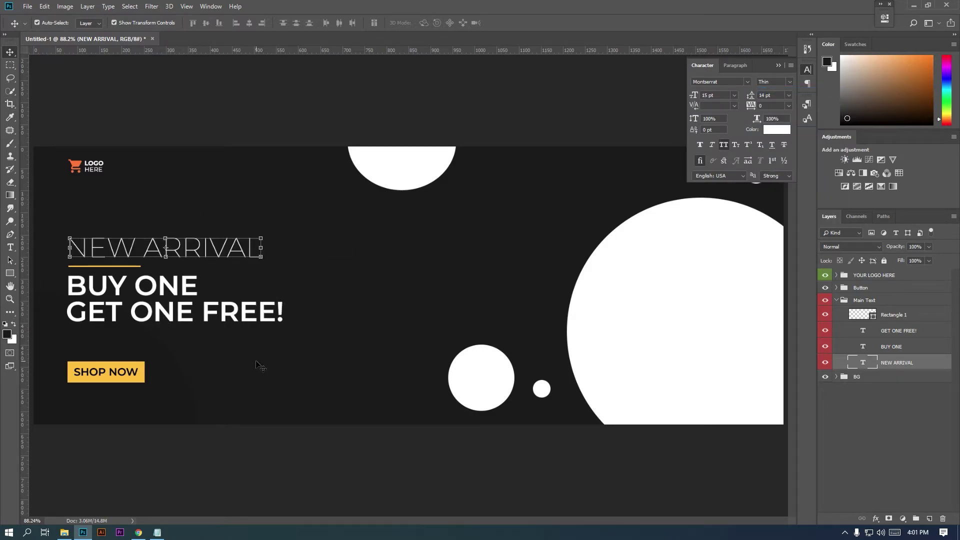
- Align the left edges of the three text lines and the divider line, and distribute them by their vertical centers
shift+click(903, 317)
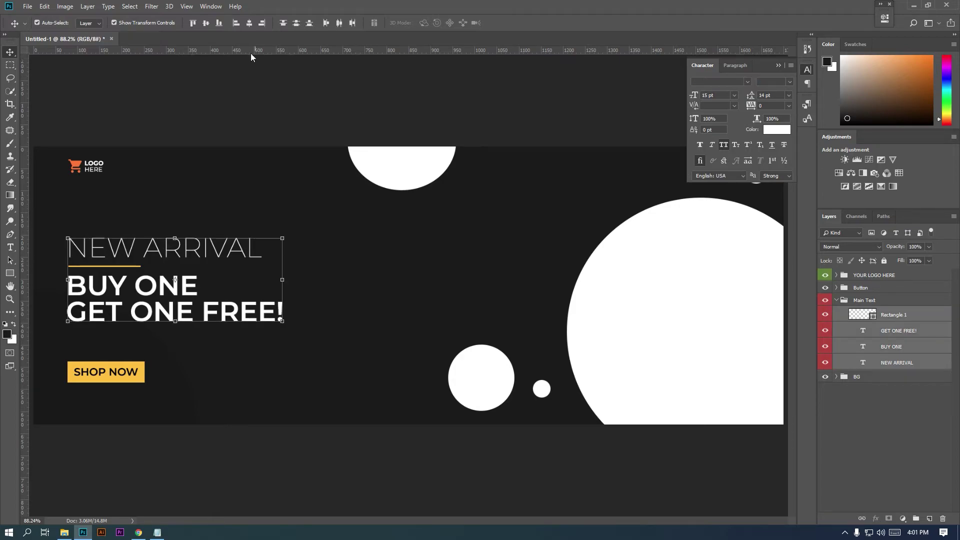
click(236, 23)
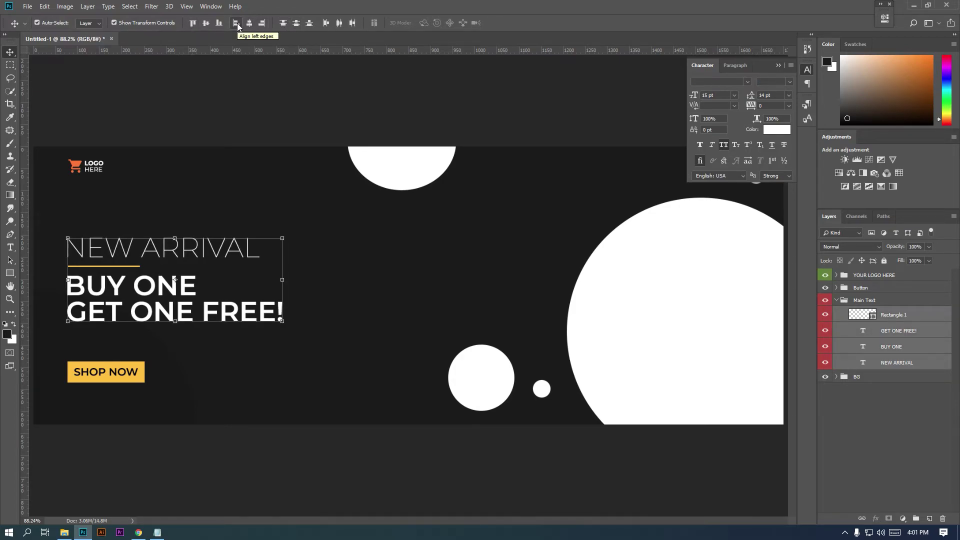
click(340, 23)
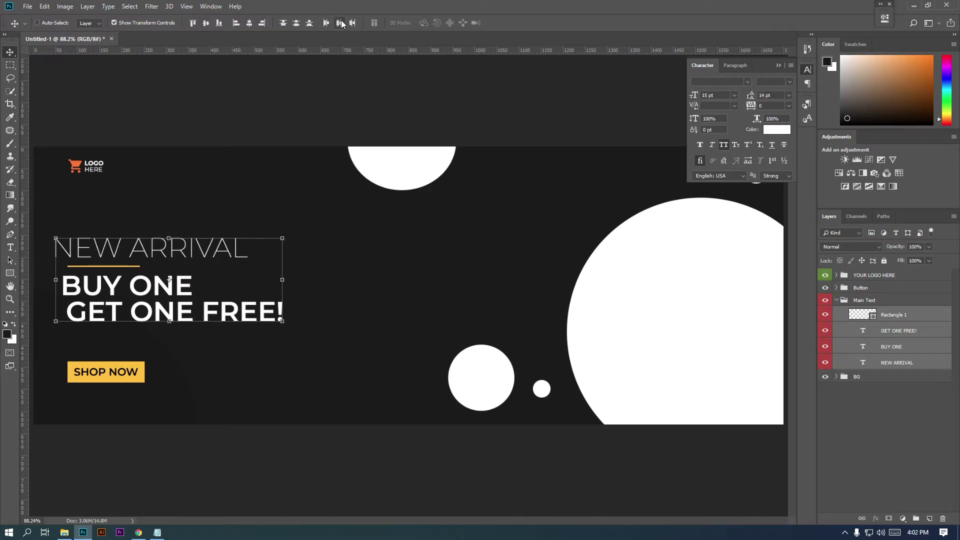
key(ctrl+z)
click(296, 28)
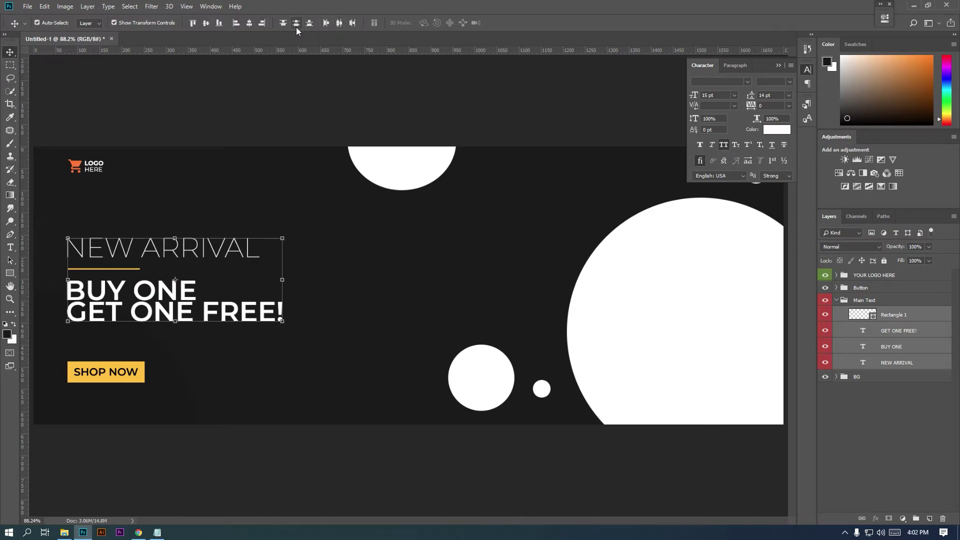
click(10, 65)
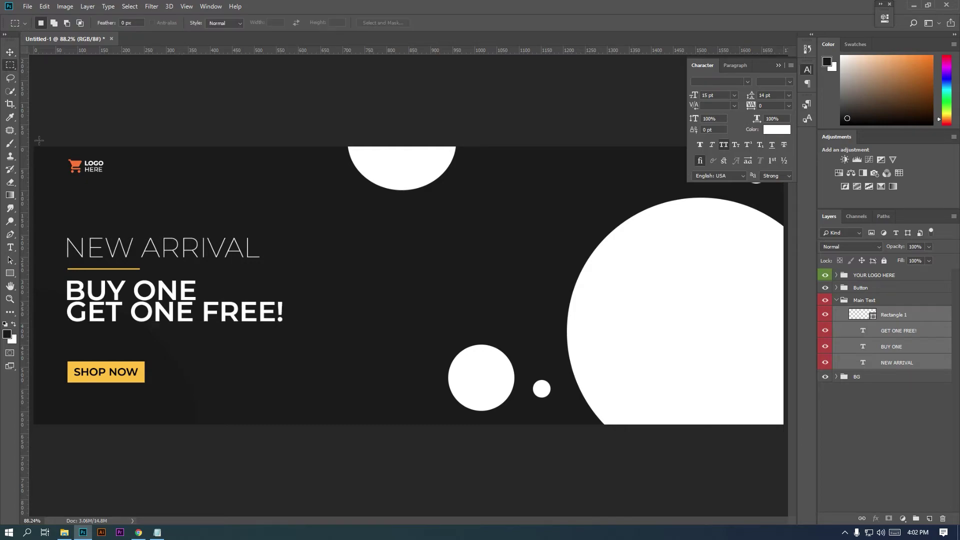
- Nudge the BUY ONE text up a few pixels to widen its gap to GET ONE FREE!
click(899, 331)
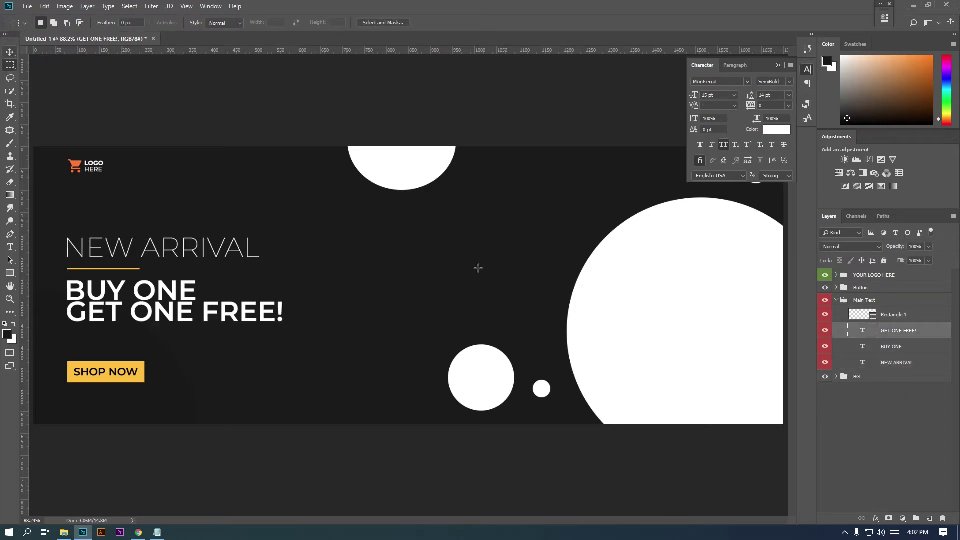
click(902, 349)
click(10, 52)
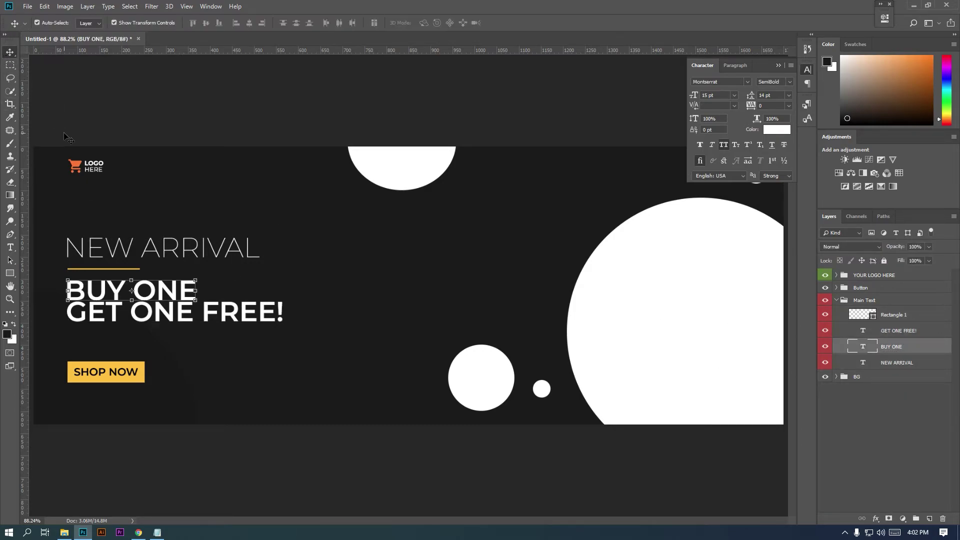
key(Up)
key(Up)
key(Up)
key(Up)
key(Up)
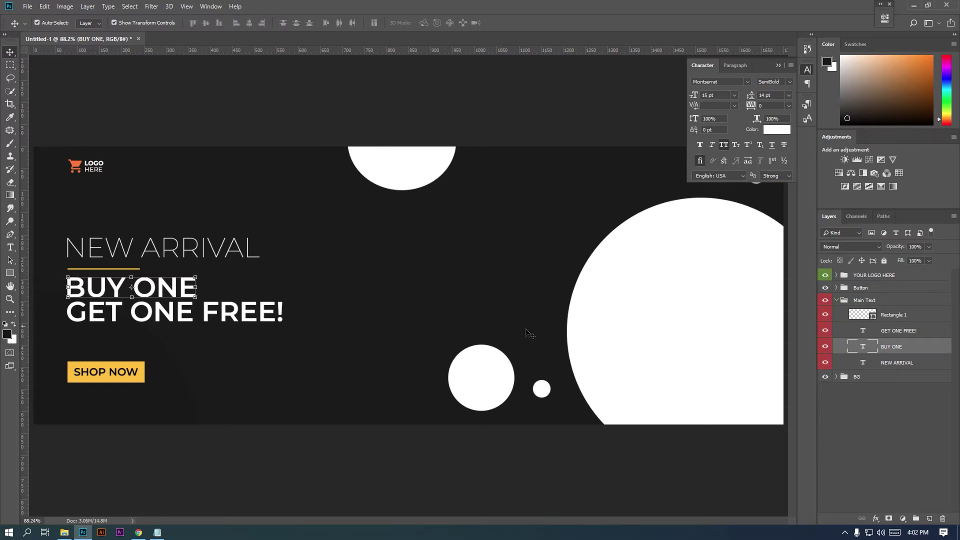
- Align BUY ONE and GET ONE FREE! by their left edges, and select only the GET ONE FREE! layer
ctrl+click(884, 330)
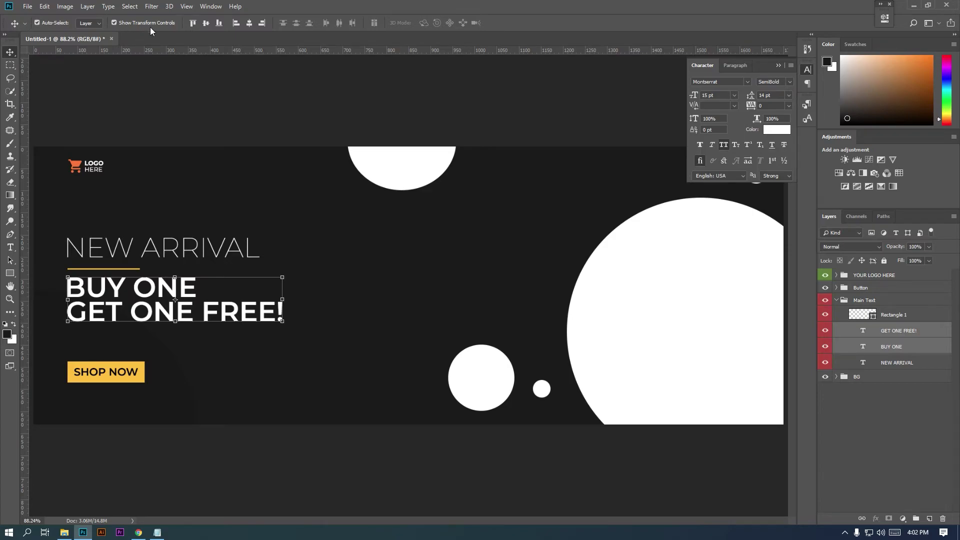
click(250, 23)
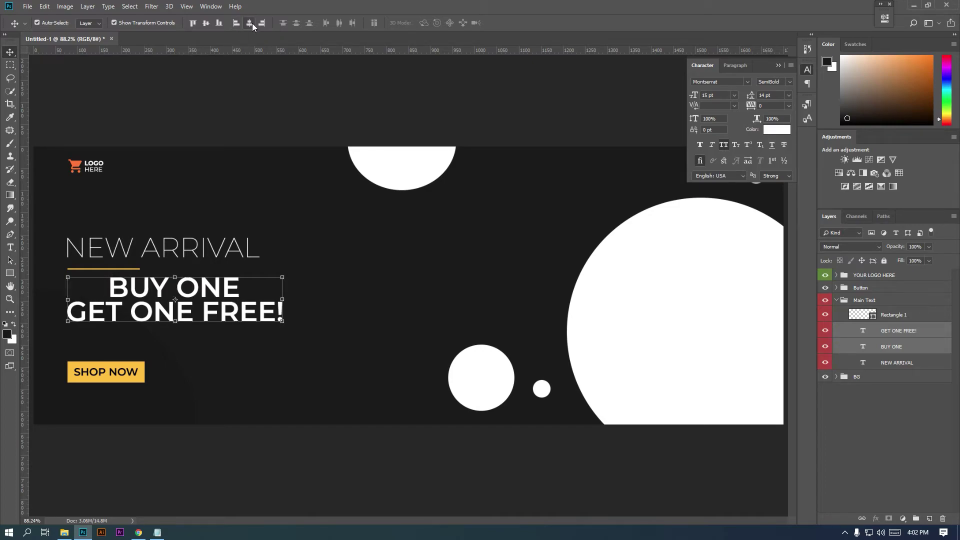
click(236, 23)
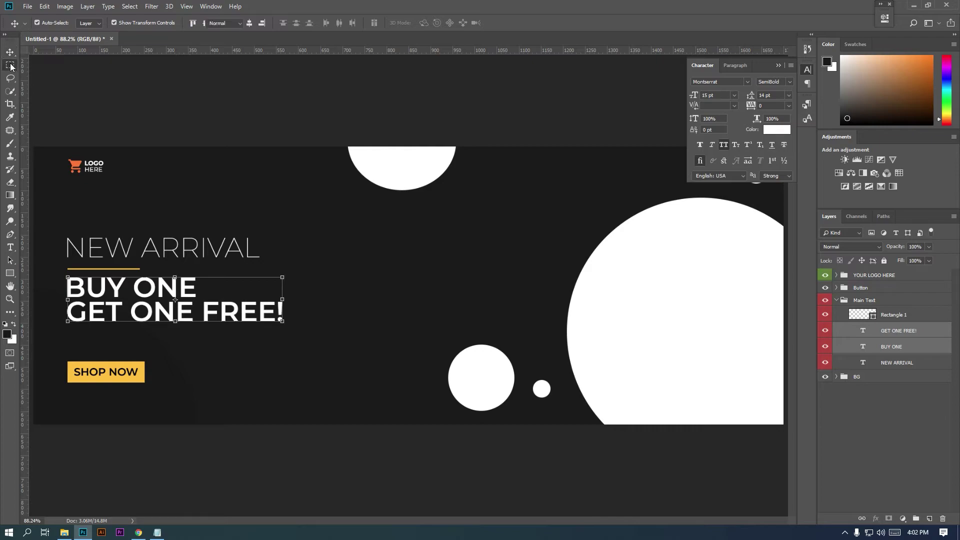
key(m)
click(902, 337)
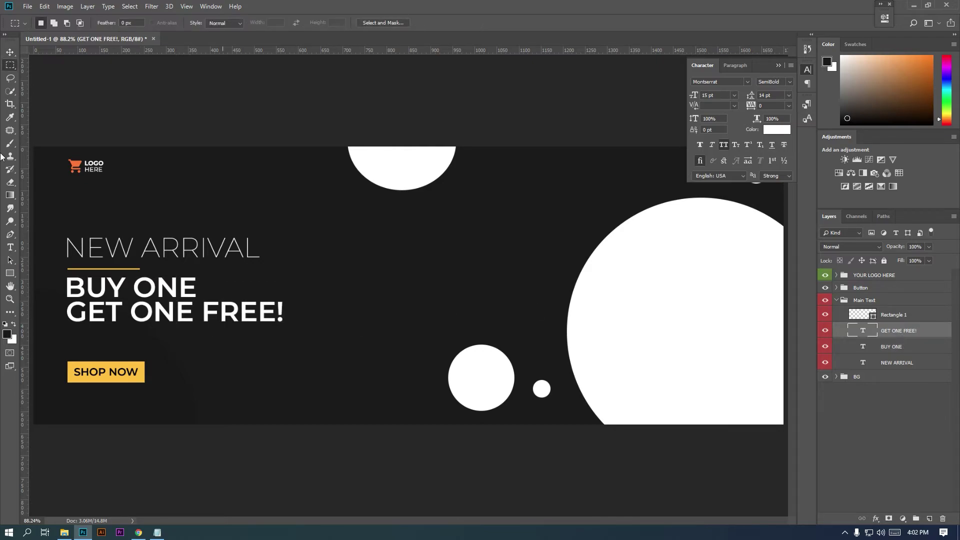
- Nudge the GET ONE FREE! text a few pixels down and to the right
click(8, 51)
key(Down)
key(Down)
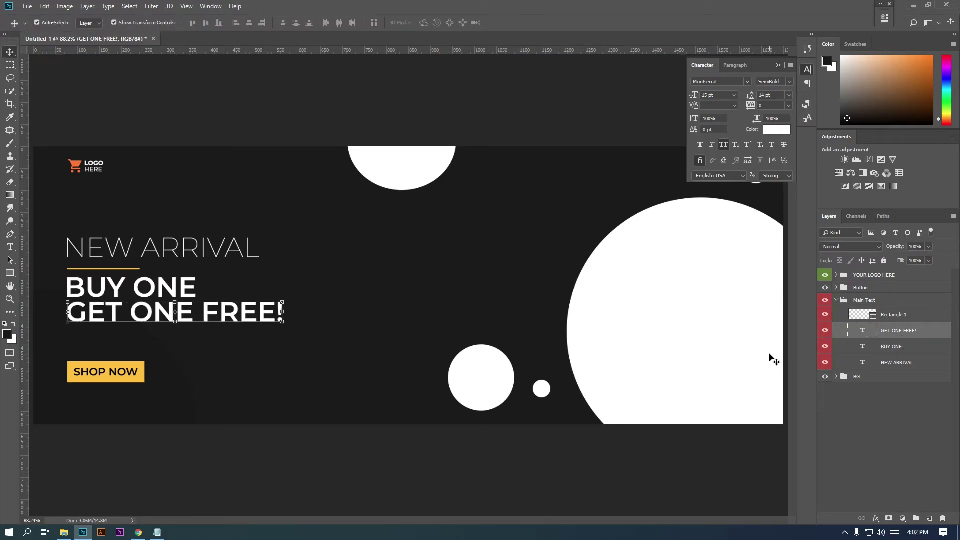
key(Down)
key(Right)
key(Right)
key(Right)
key(Right)
key(Right)
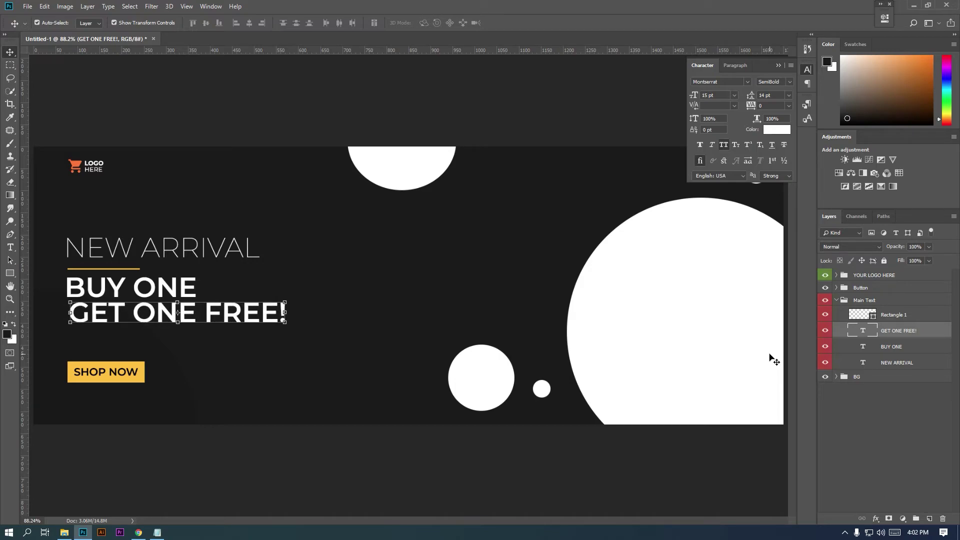
- Align the left edges of the BUY ONE and GET ONE FREE! text layers
shift+click(902, 347)
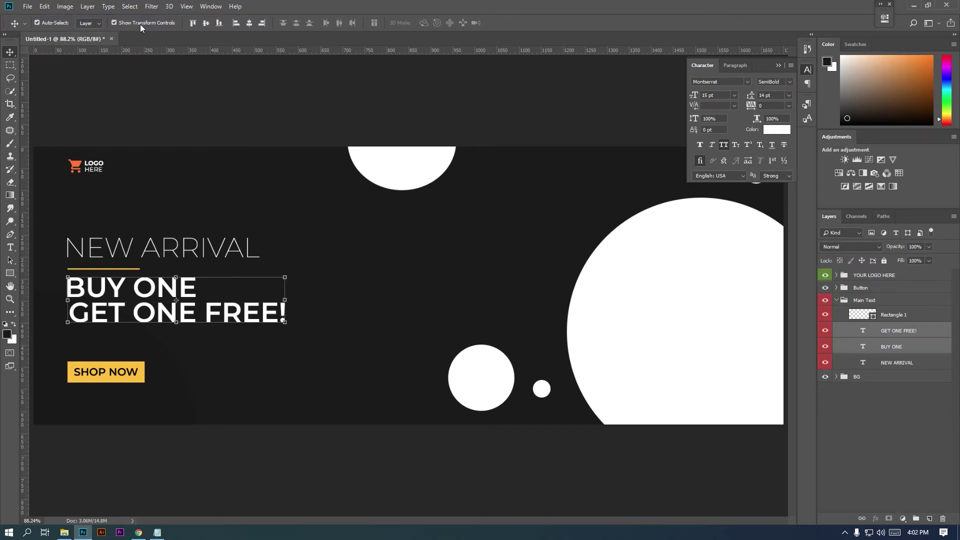
click(241, 25)
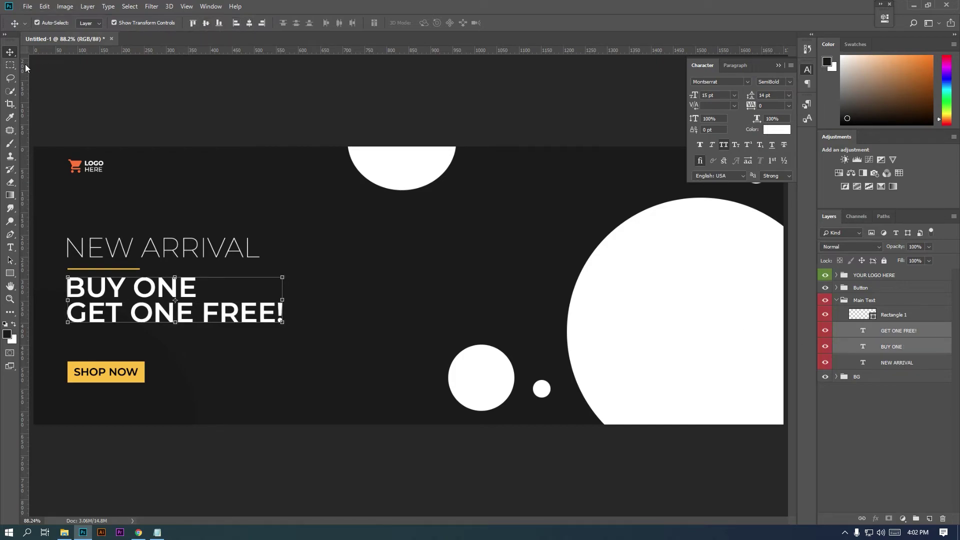
click(10, 69)
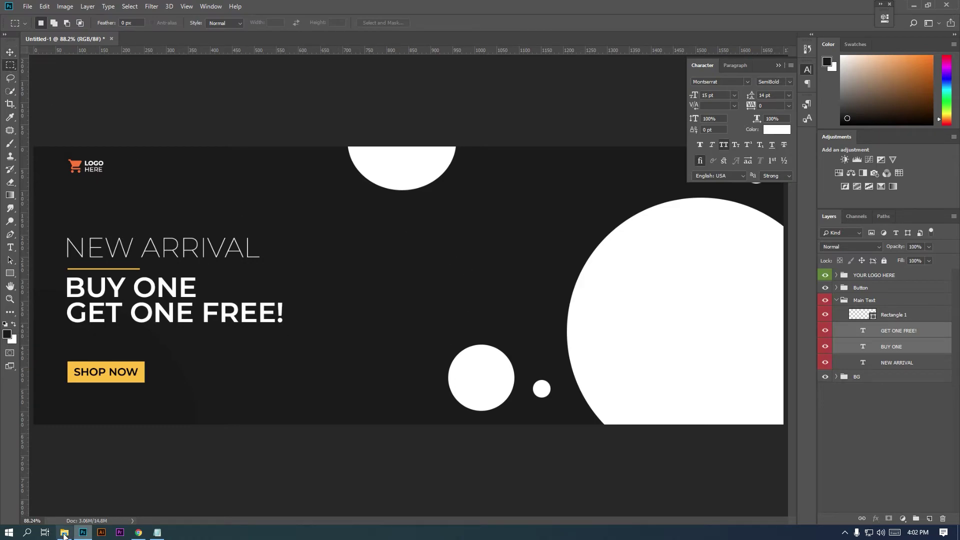
- Collapse the Main Text group, expand BG, select Ellipse 3, and toggle the visibility of Ellipse 1 and Ellipse 2 to identify them
click(836, 300)
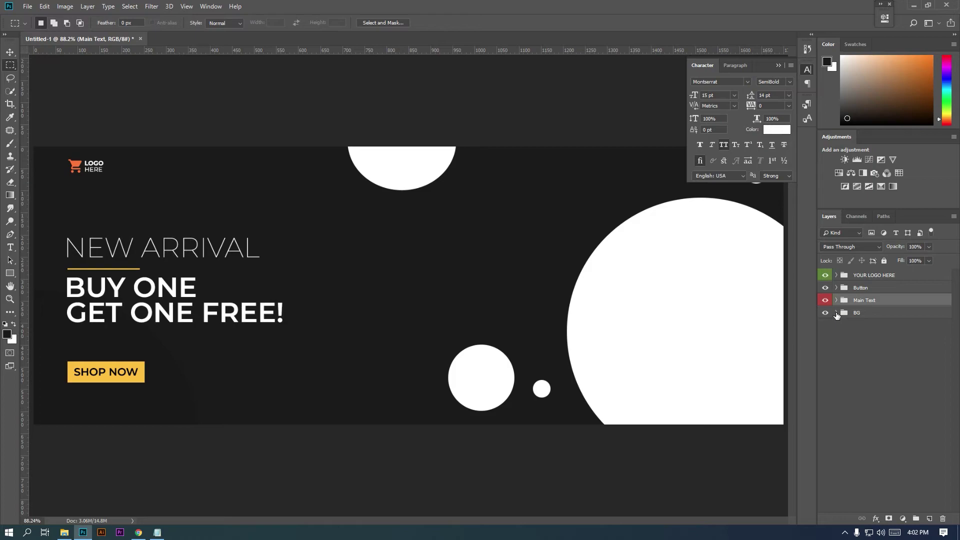
click(837, 313)
click(894, 330)
click(826, 359)
click(826, 359)
click(826, 343)
click(826, 343)
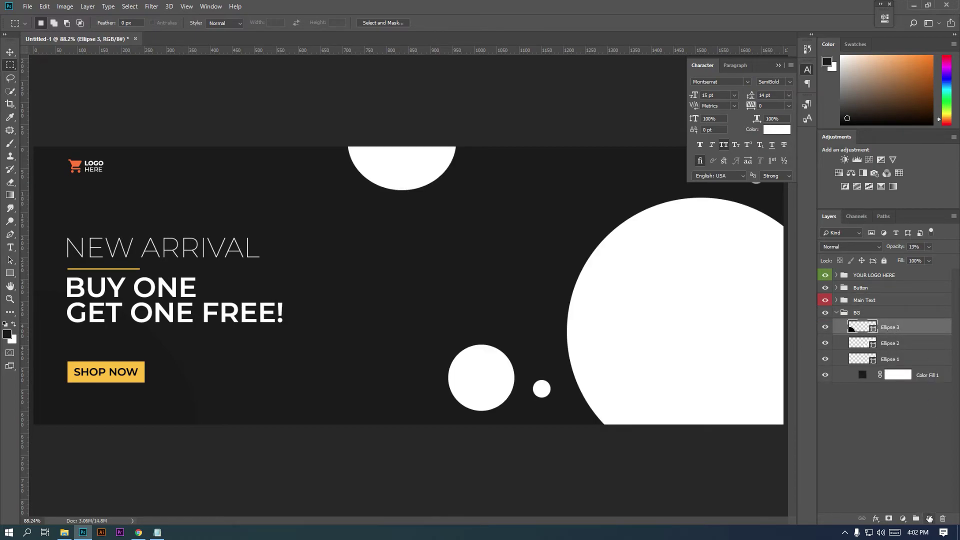
- Place the gaming headset PNG from its folder above Ellipse 3, scaled to about 17.7% inside the large white circle
click(64, 532)
drag(135, 66, 708, 320)
drag(519, 219, 760, 231)
drag(772, 437, 711, 380)
drag(699, 316, 739, 341)
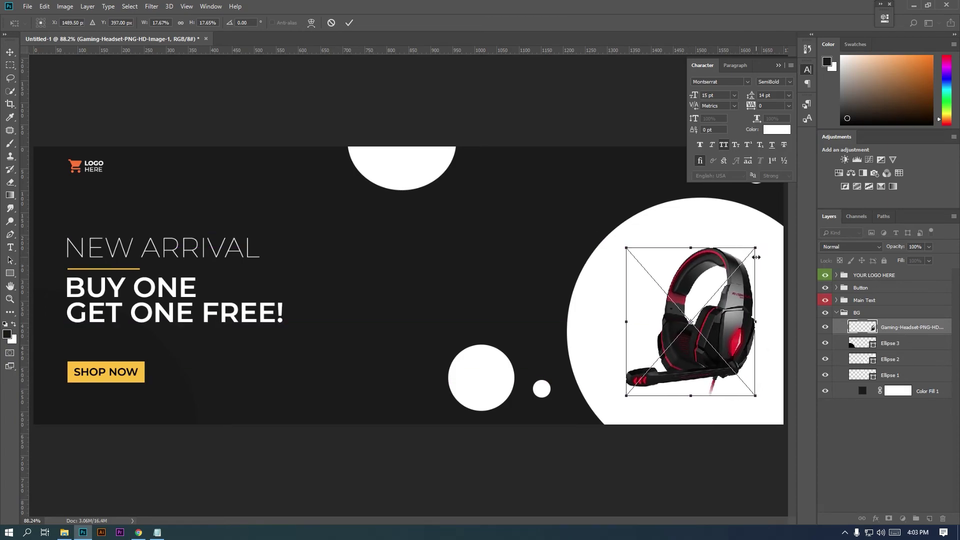
- Enlarge the headset to nearly fill the visible part of the large white circle, and commit the placement
drag(757, 247, 773, 227)
drag(735, 317, 732, 317)
mouse_move(769, 227)
mouse_down()
mouse_move(775, 219)
mouse_move(767, 224)
mouse_up()
key(Return)
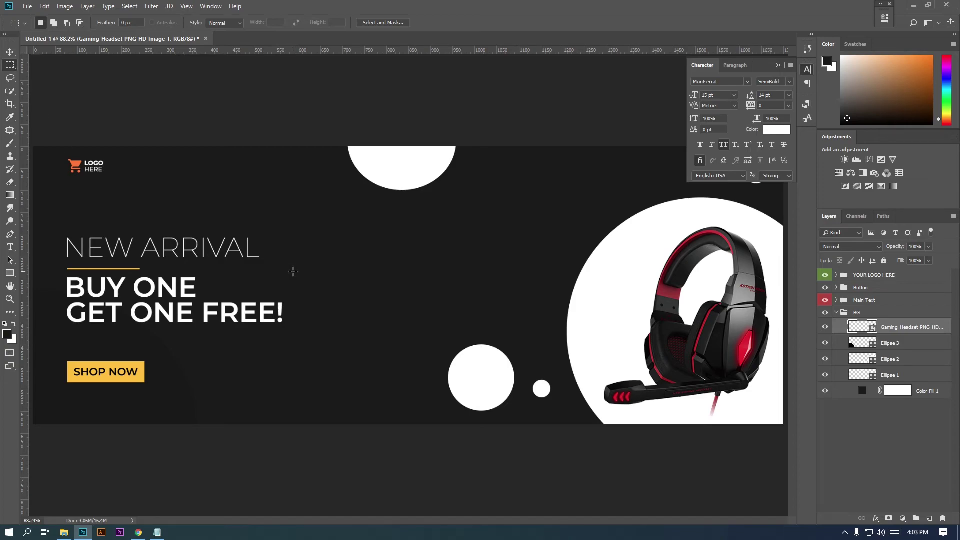
- Add a new layer and draw a circle about 612 px in diameter over the large white circle, extending slightly past its left edge
click(929, 518)
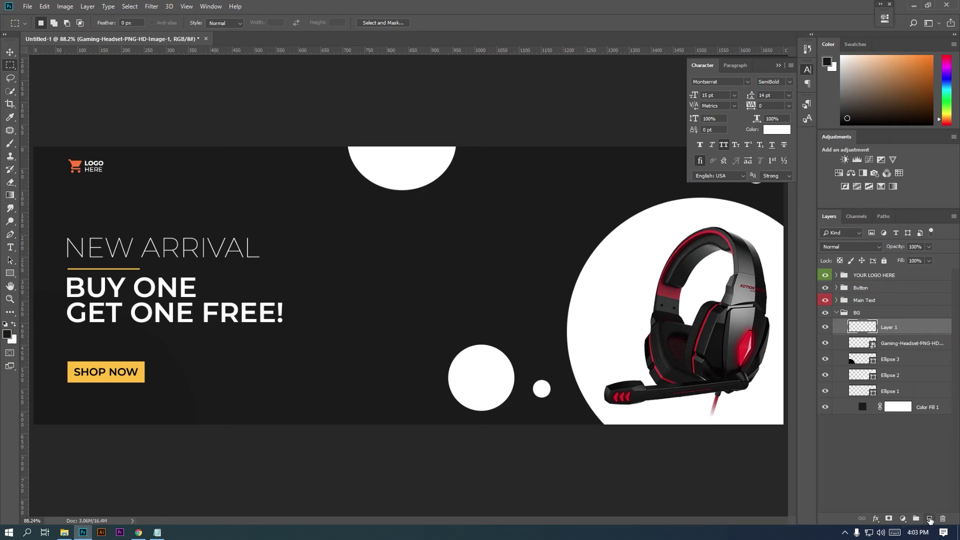
click(10, 273)
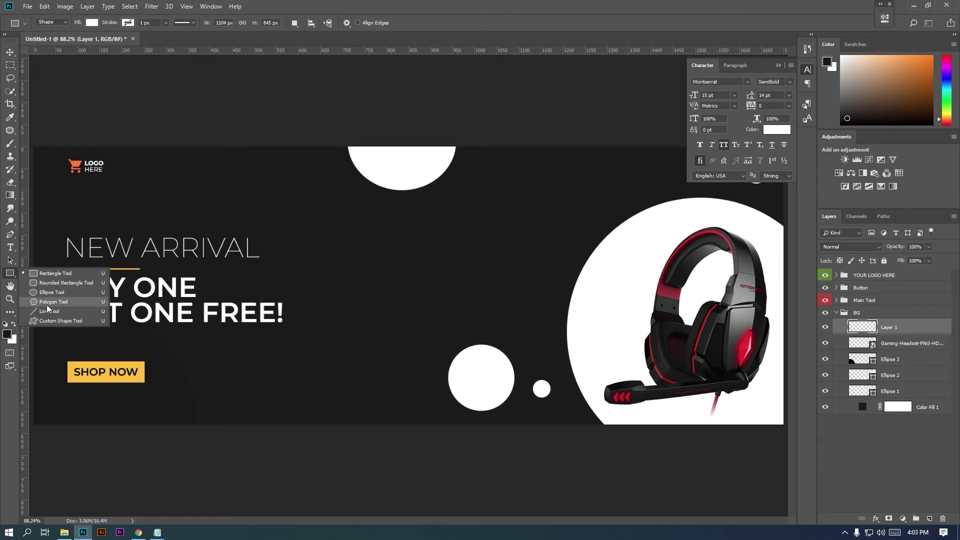
click(50, 292)
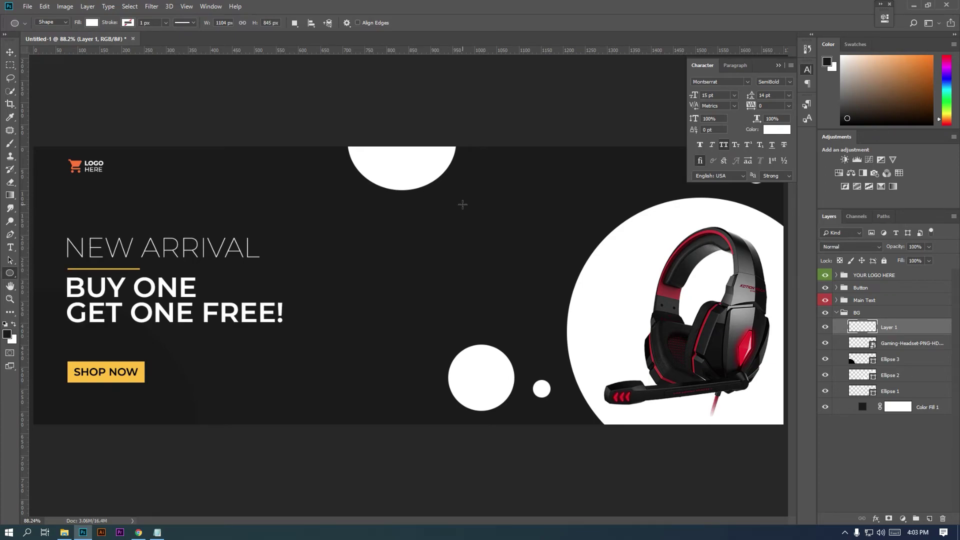
drag(560, 202, 834, 468)
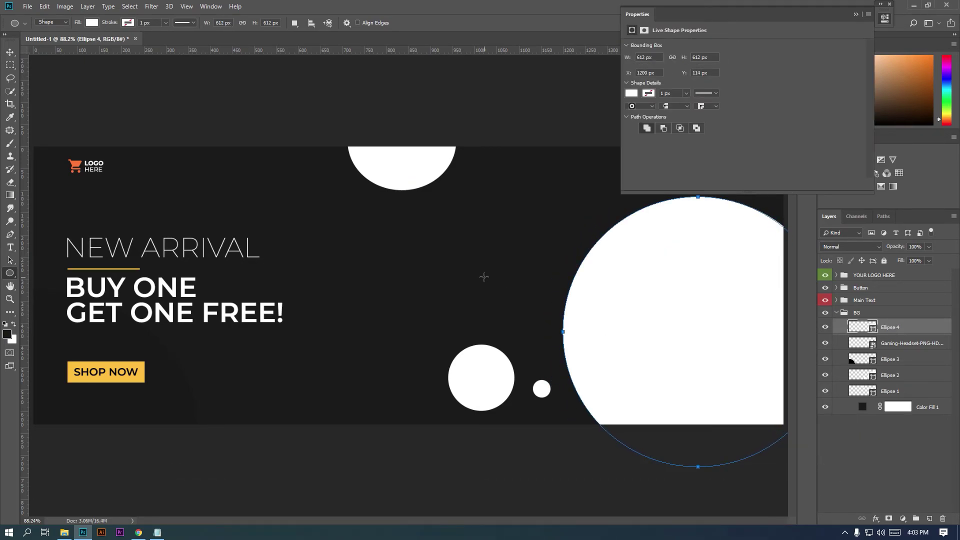
- Set the fill of the new 612 px circle to black (000000)
click(867, 249)
click(867, 255)
double_click(864, 333)
click(595, 223)
click(922, 176)
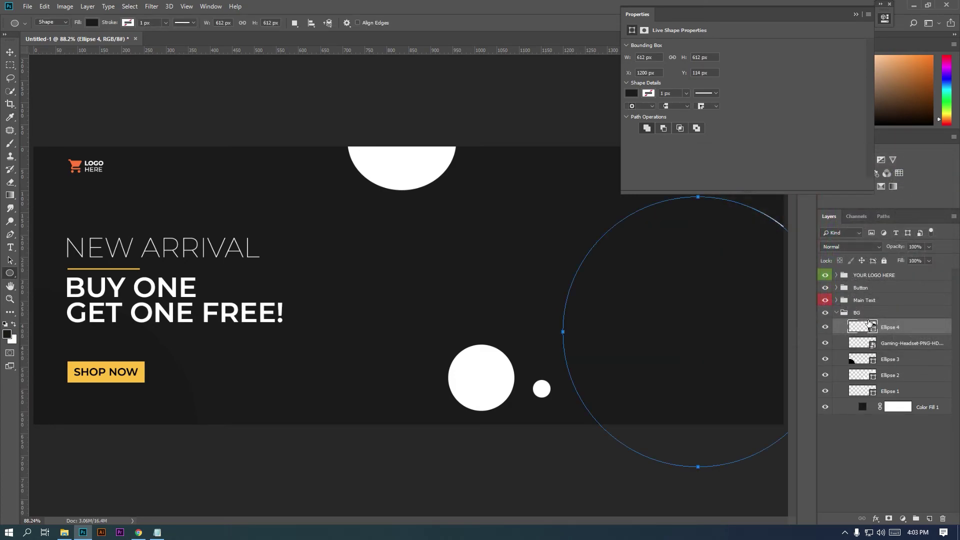
double_click(873, 332)
drag(697, 299, 650, 317)
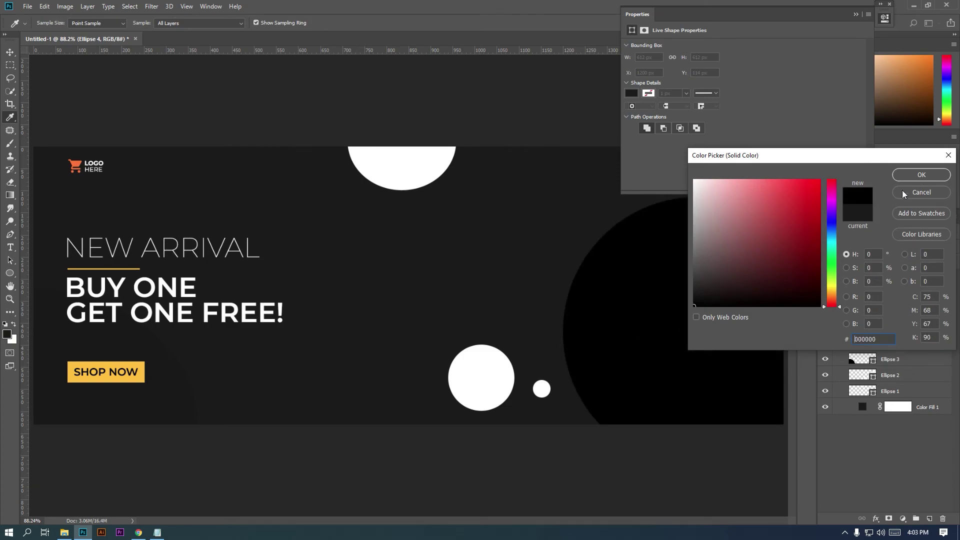
click(920, 175)
- Move the black circle's layer directly above Color Fill 1, set its opacity to 41%, and collapse the BG group
drag(891, 332, 893, 398)
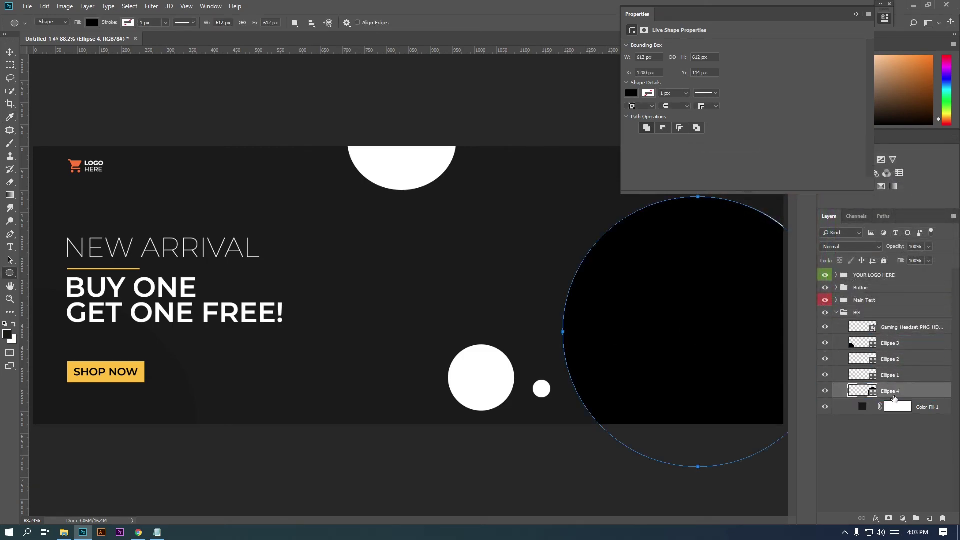
drag(892, 248, 863, 250)
click(9, 64)
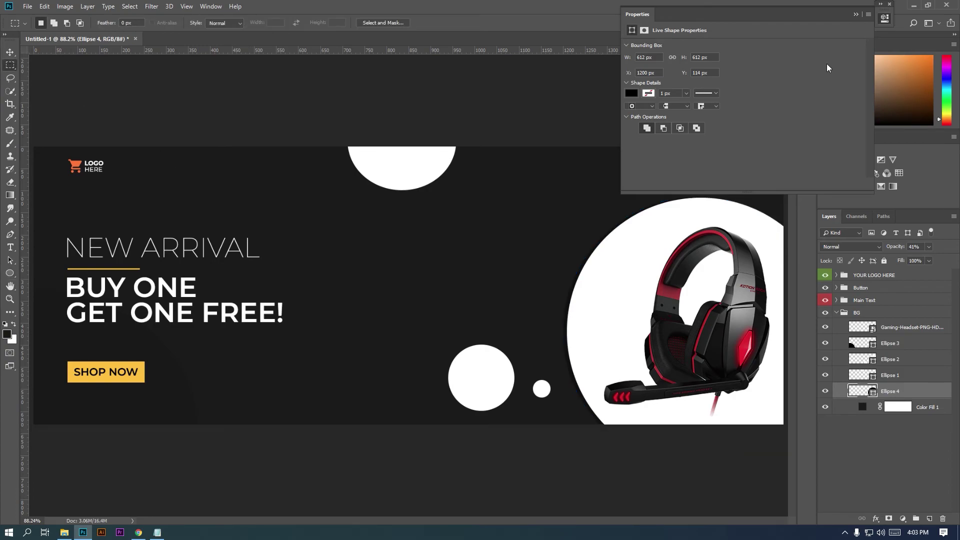
click(857, 16)
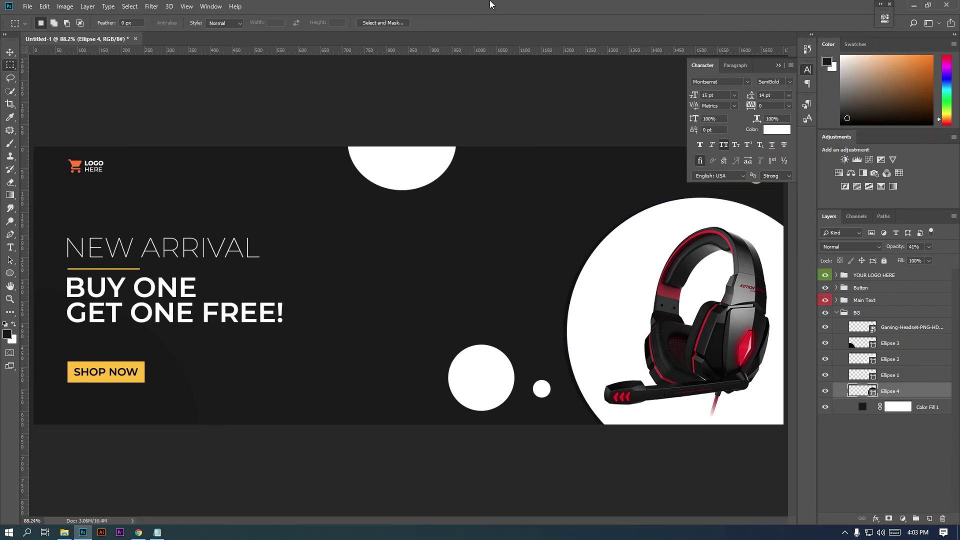
click(837, 314)
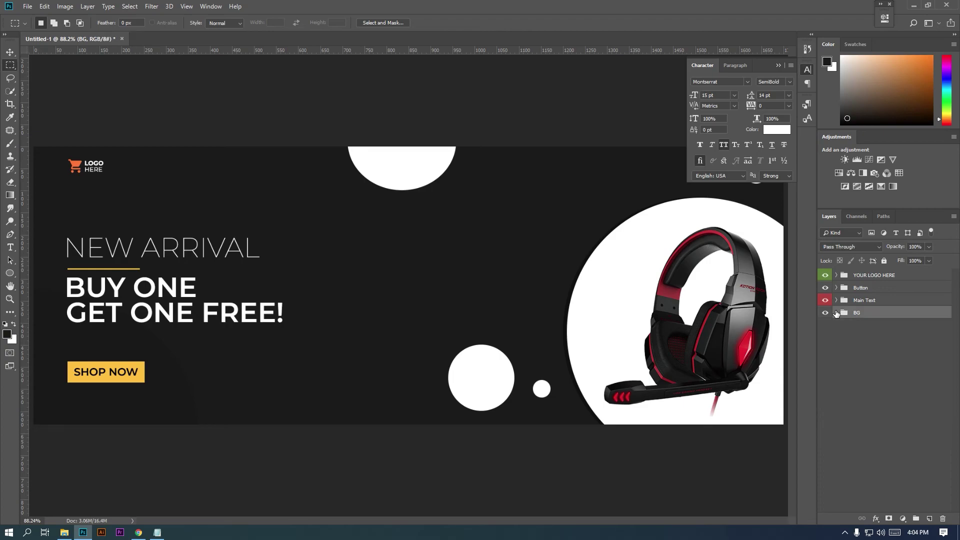
- Toggle the visibility of the YOUR LOGO HERE group to check its contents
click(840, 303)
click(825, 277)
click(825, 278)
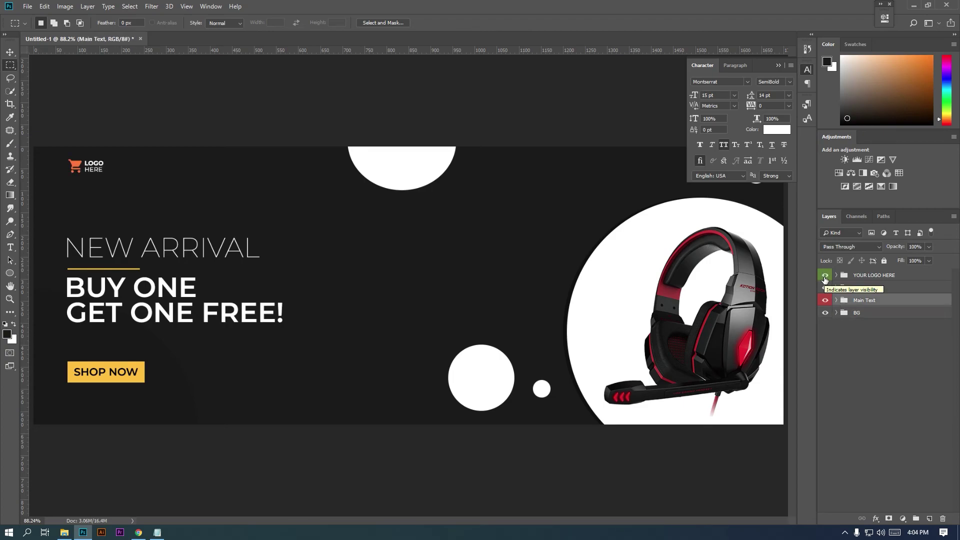
- Expand the Button group and scale the SHOP NOW text down to 5.06 pt inside its yellow rectangle
click(857, 289)
key(v)
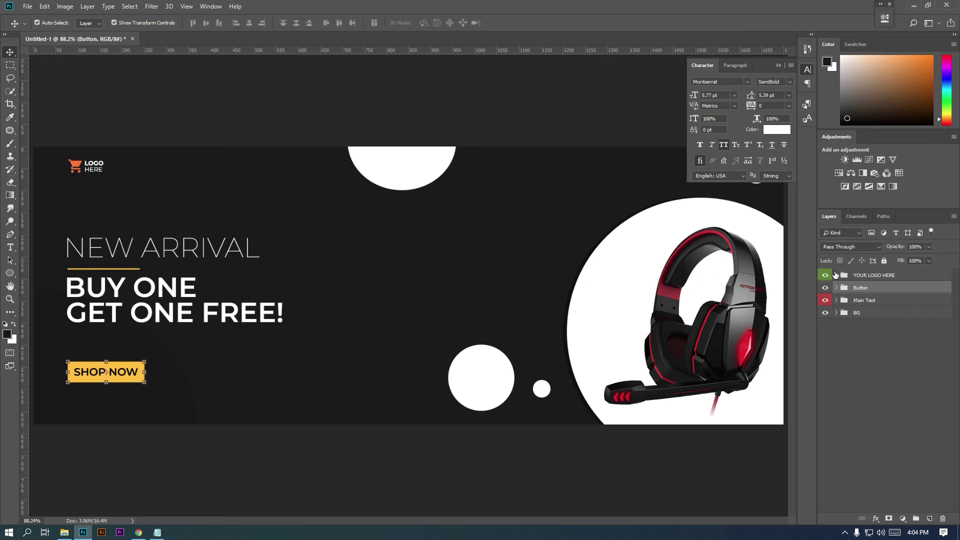
click(837, 288)
click(125, 373)
drag(139, 366, 135, 368)
key(Return)
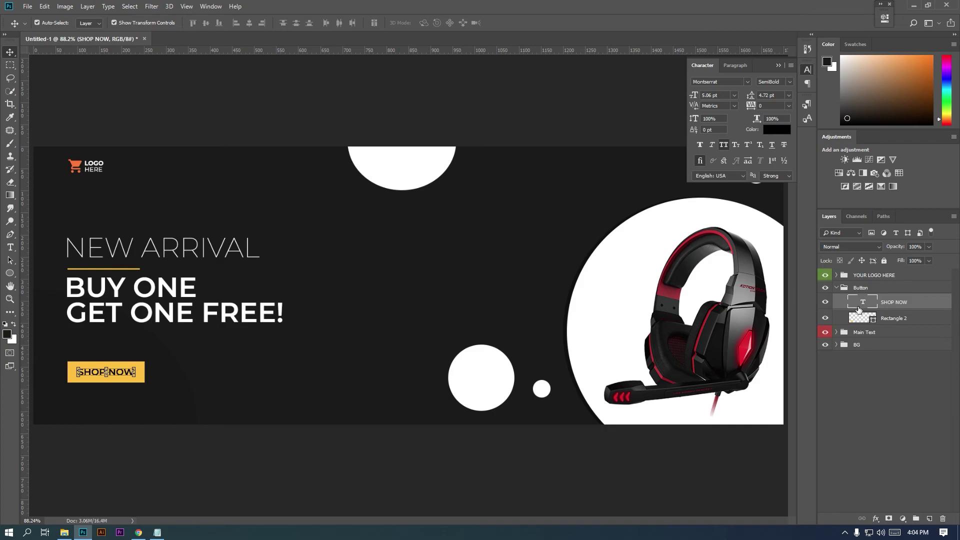
- Move the SHOP NOW text and its yellow rectangle together upward, closer to GET ONE FREE!
shift+click(888, 321)
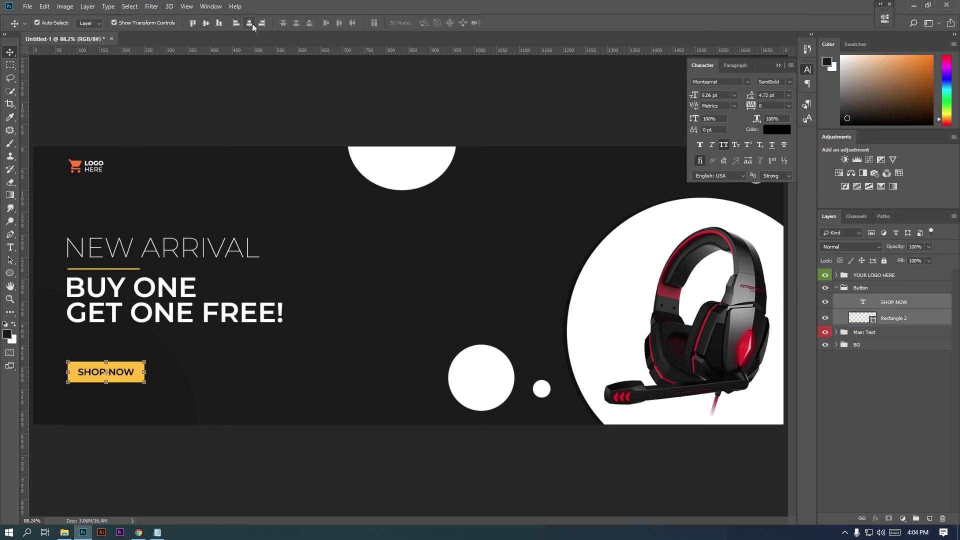
drag(128, 373, 127, 352)
key(m)
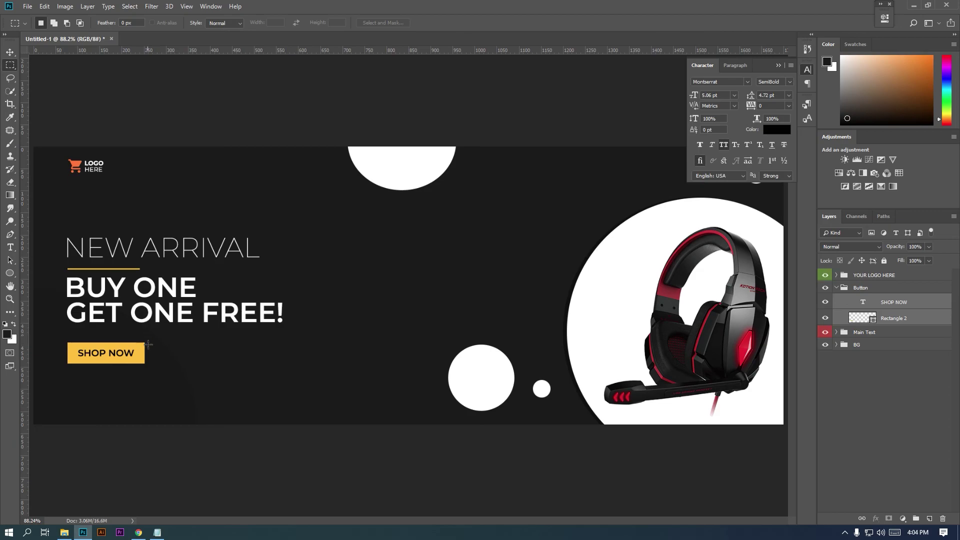
- Collapse the character settings and the Button group, and give the Button group an Orange color label
click(778, 66)
click(855, 289)
right_click(854, 290)
click(838, 287)
click(837, 288)
right_click(855, 288)
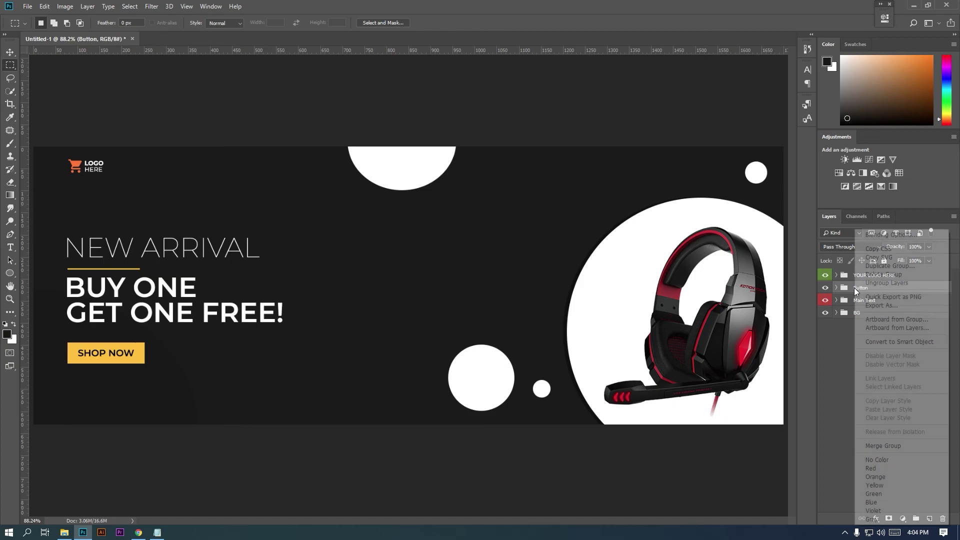
click(887, 478)
- Give the BG group a Violet color label and deselect all layers
right_click(861, 313)
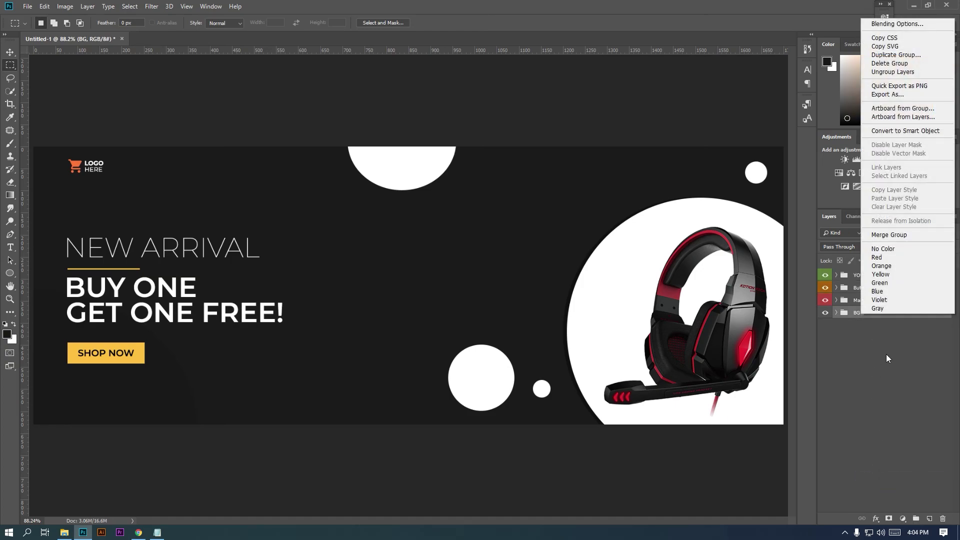
click(879, 300)
click(874, 383)
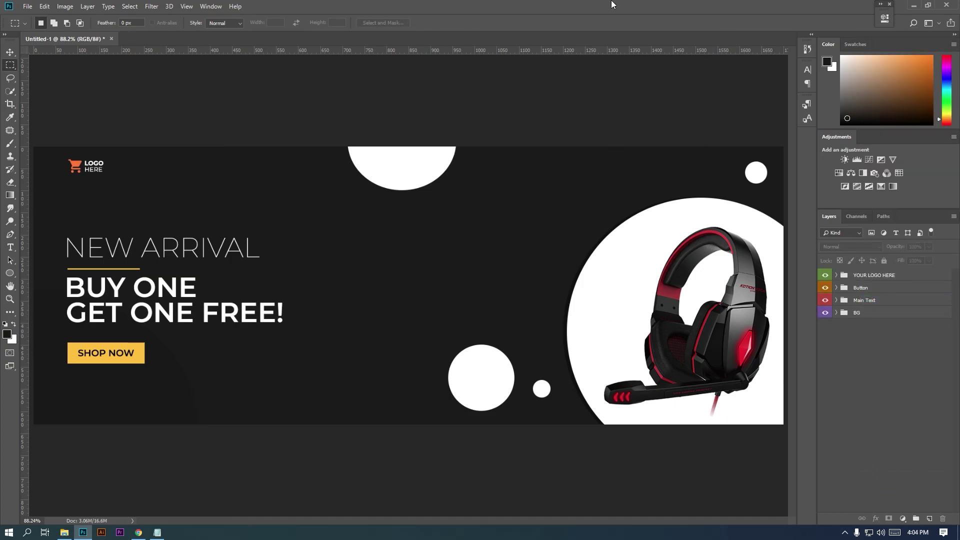